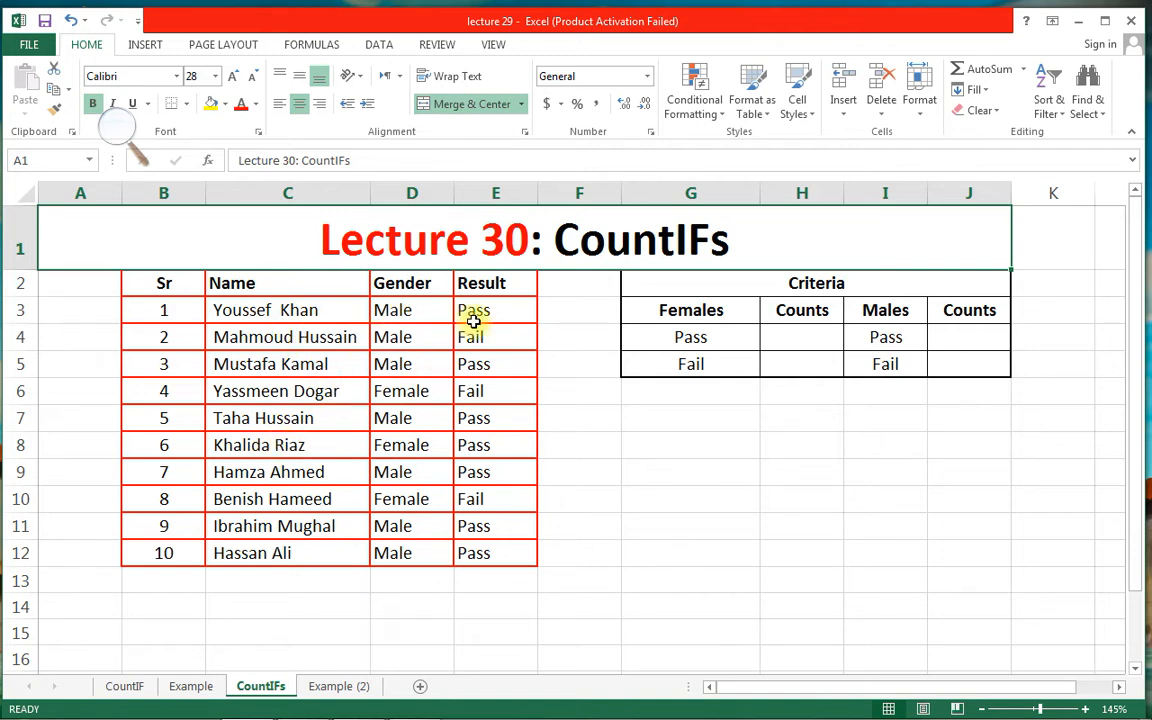
Step: Start a COUNTIFS formula in cell H4 for the count of females who passed
click(785, 334)
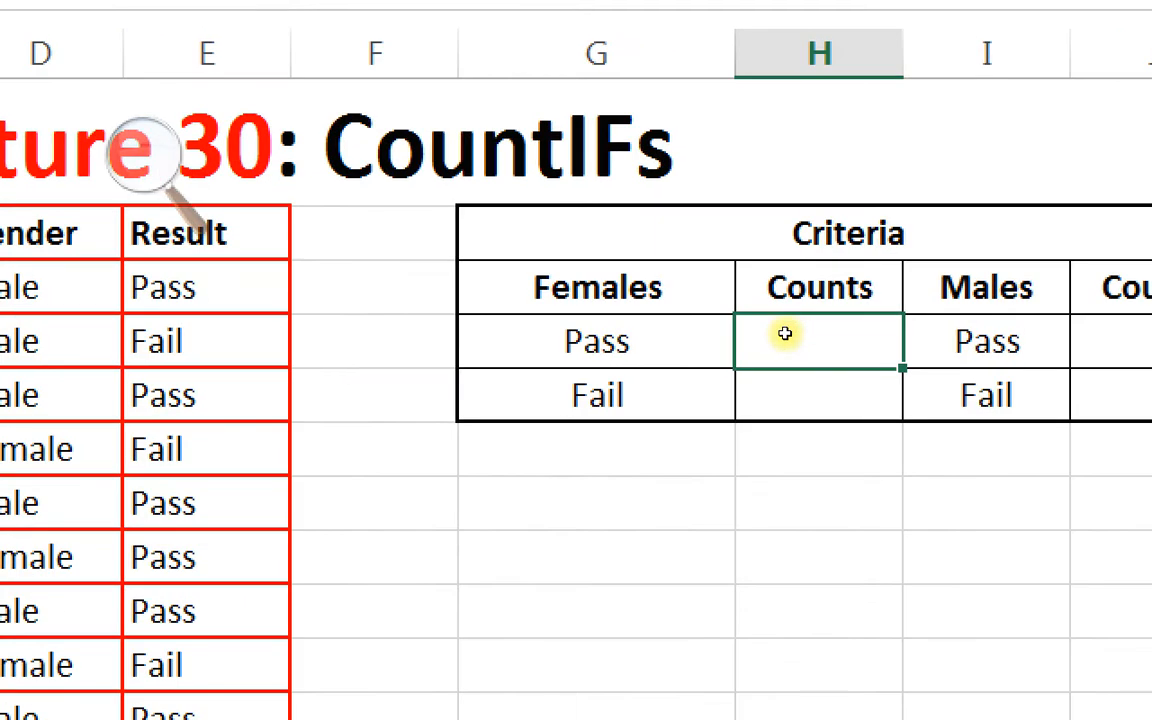
text(=)
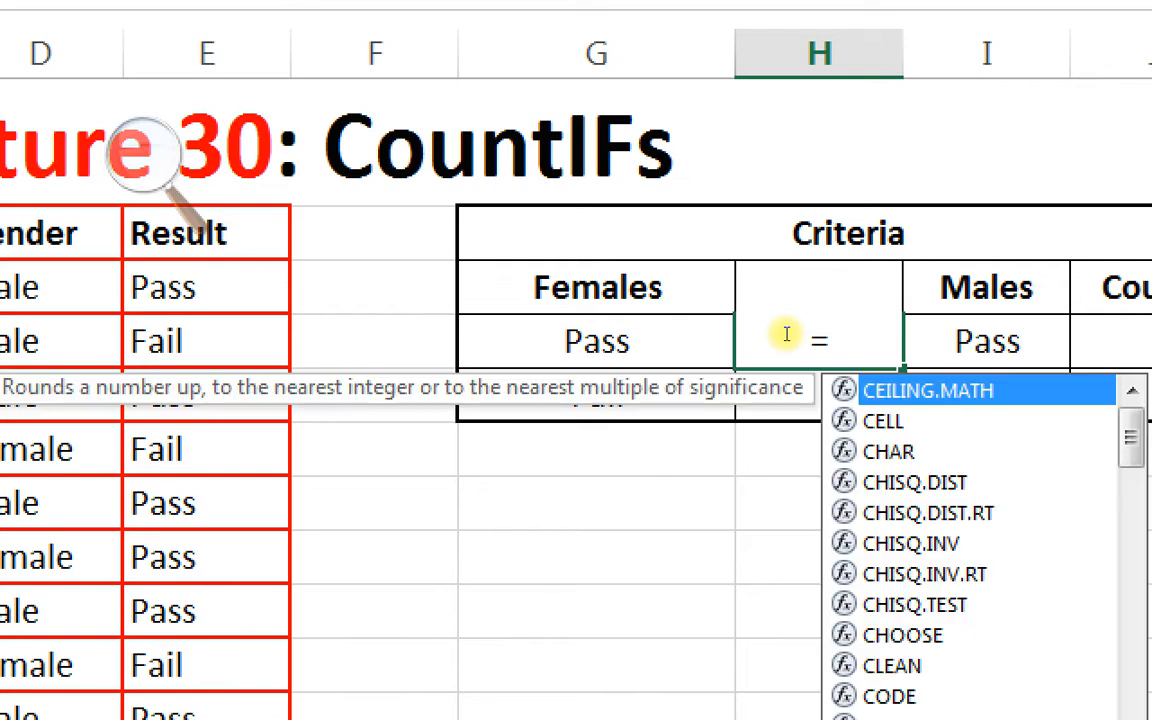
text(coun)
key(Down)
key(Down)
key(Down)
key(Down)
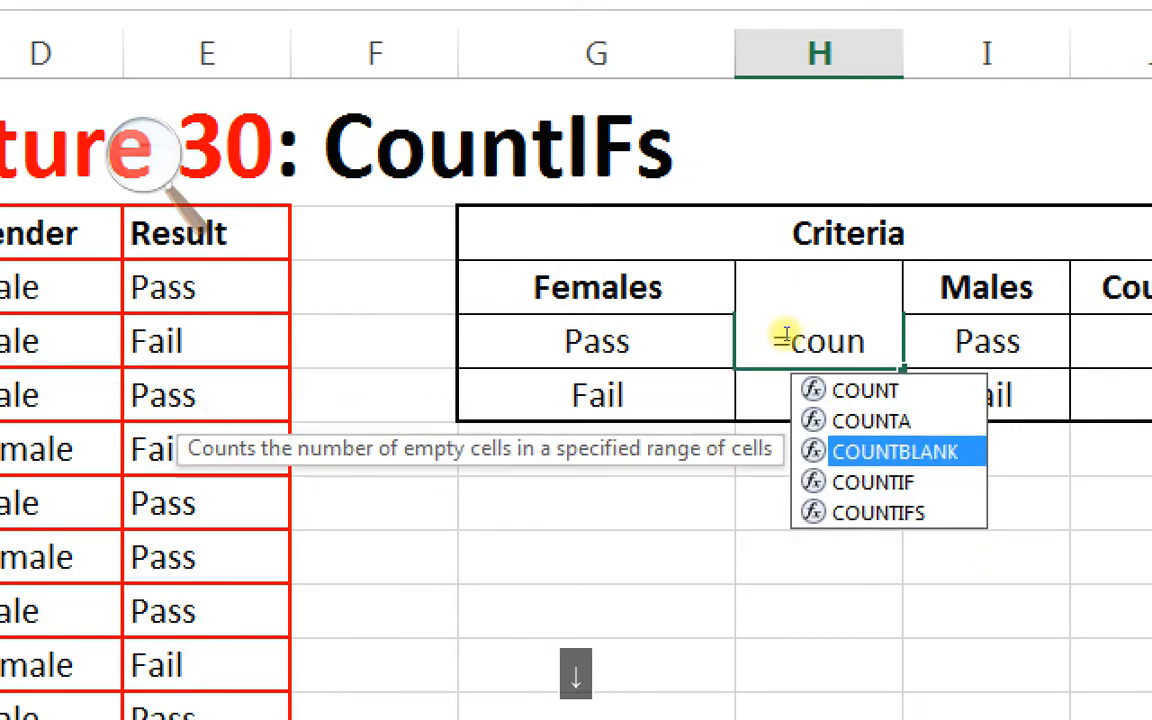
key(Up)
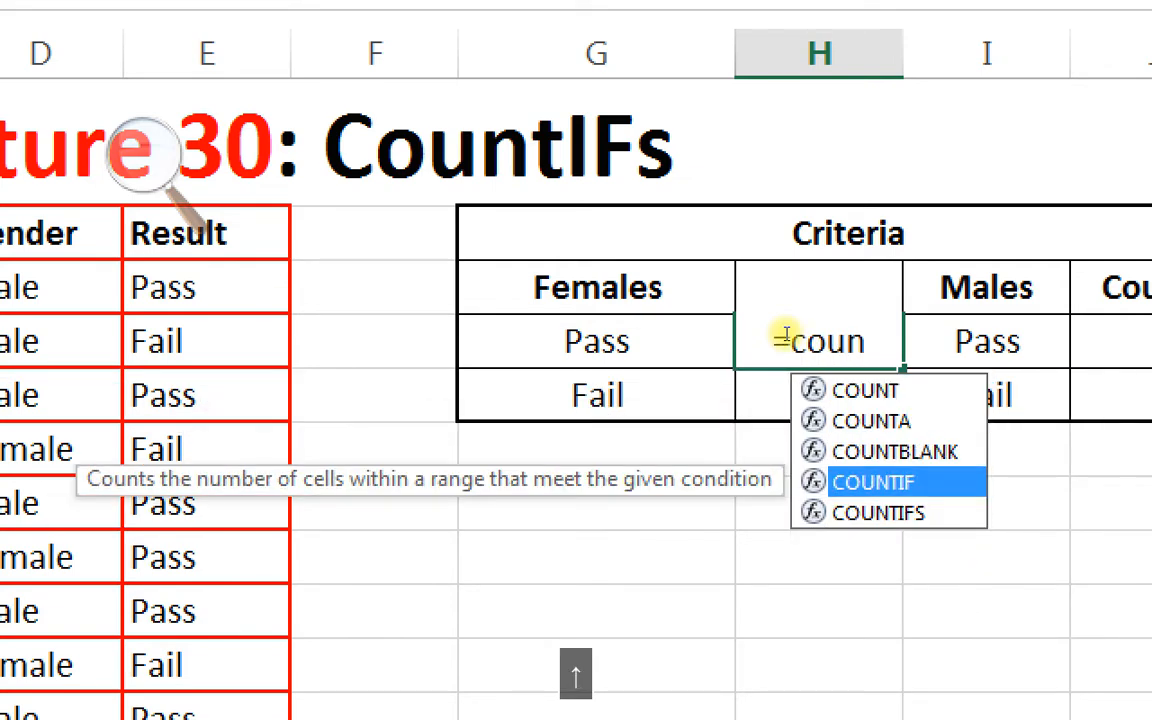
key(Down)
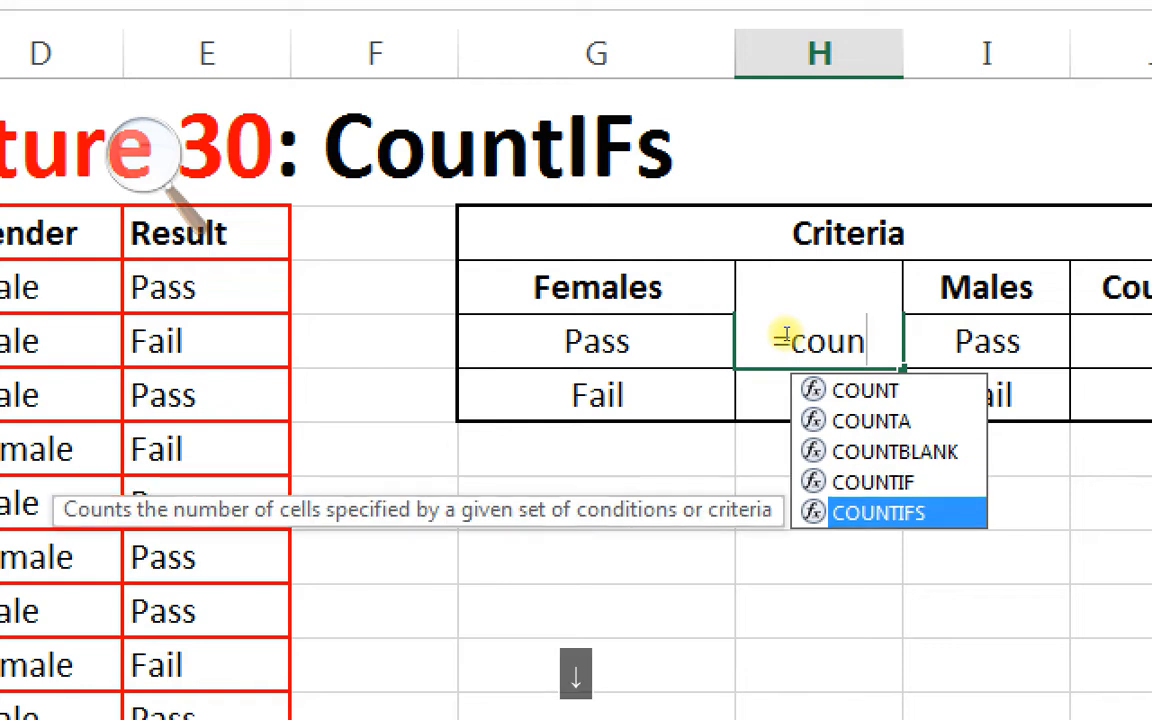
key(Tab)
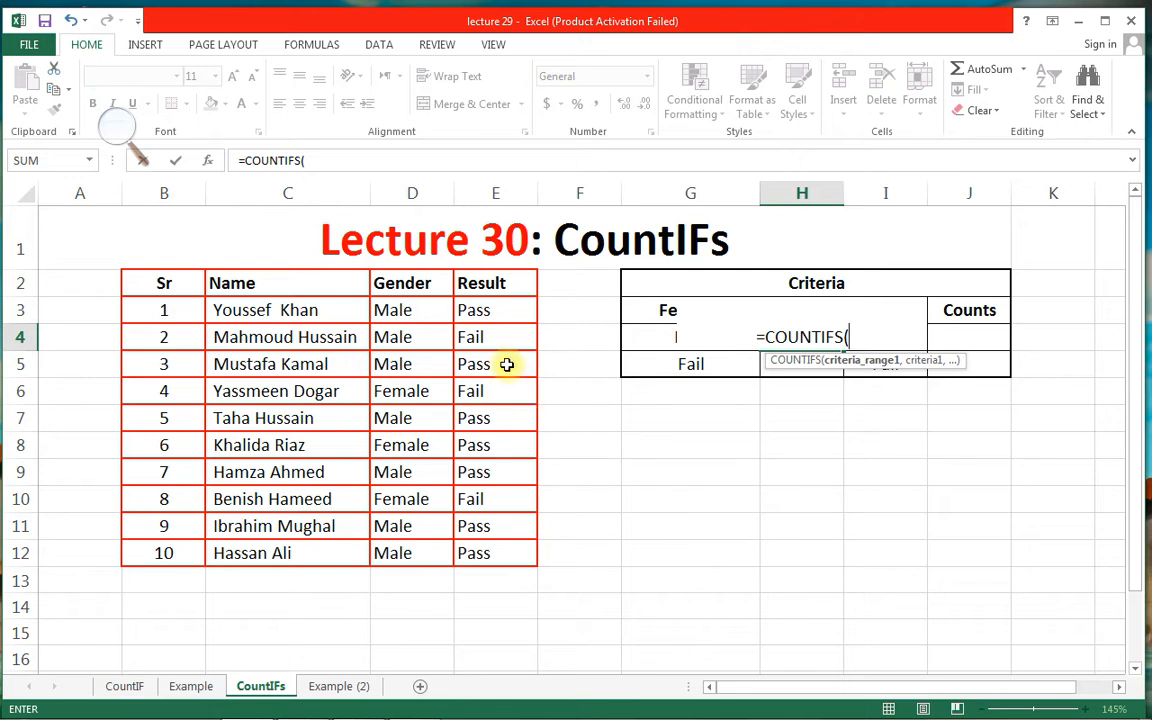
Step: Add the Gender range D3:D12 with the criterion "female" as the first condition of the COUNTIFS formula
click(400, 311)
drag(400, 311, 420, 548)
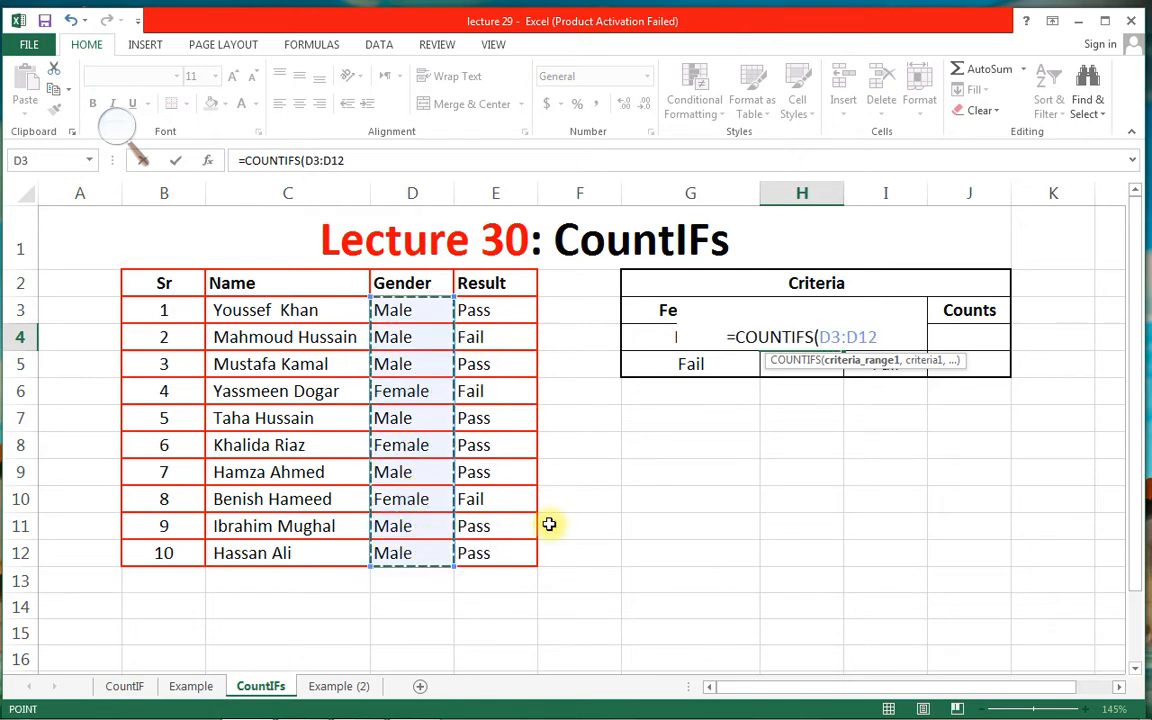
text(,)
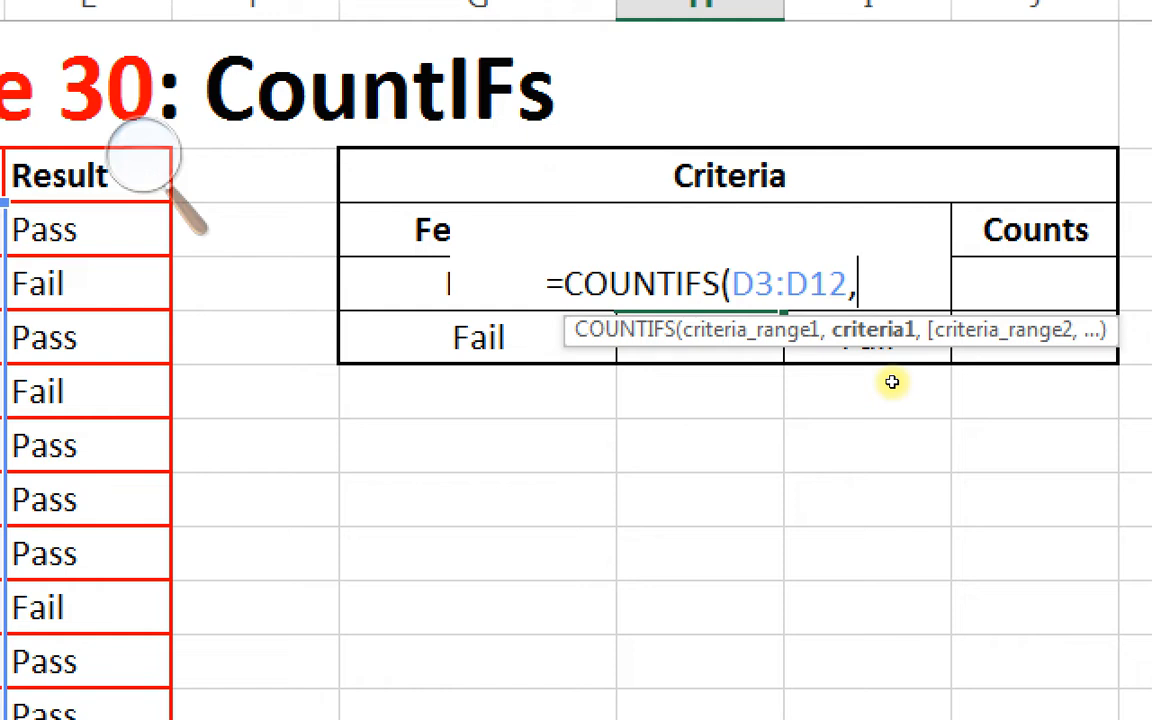
text("female")
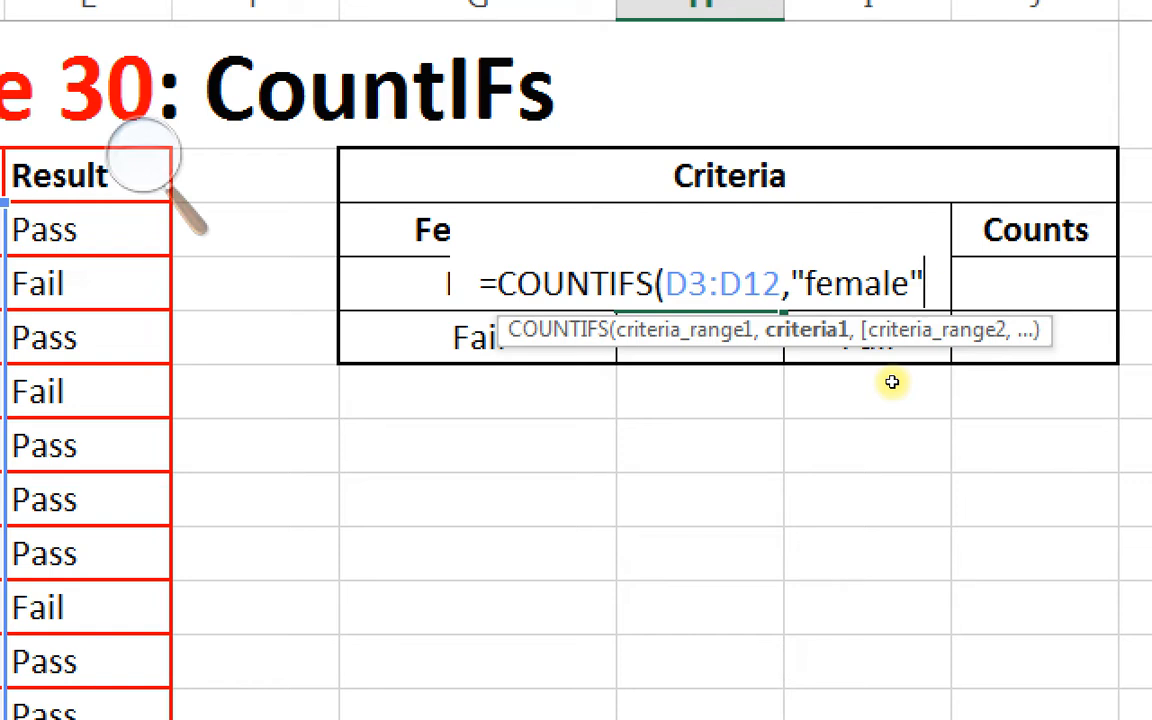
text(,)
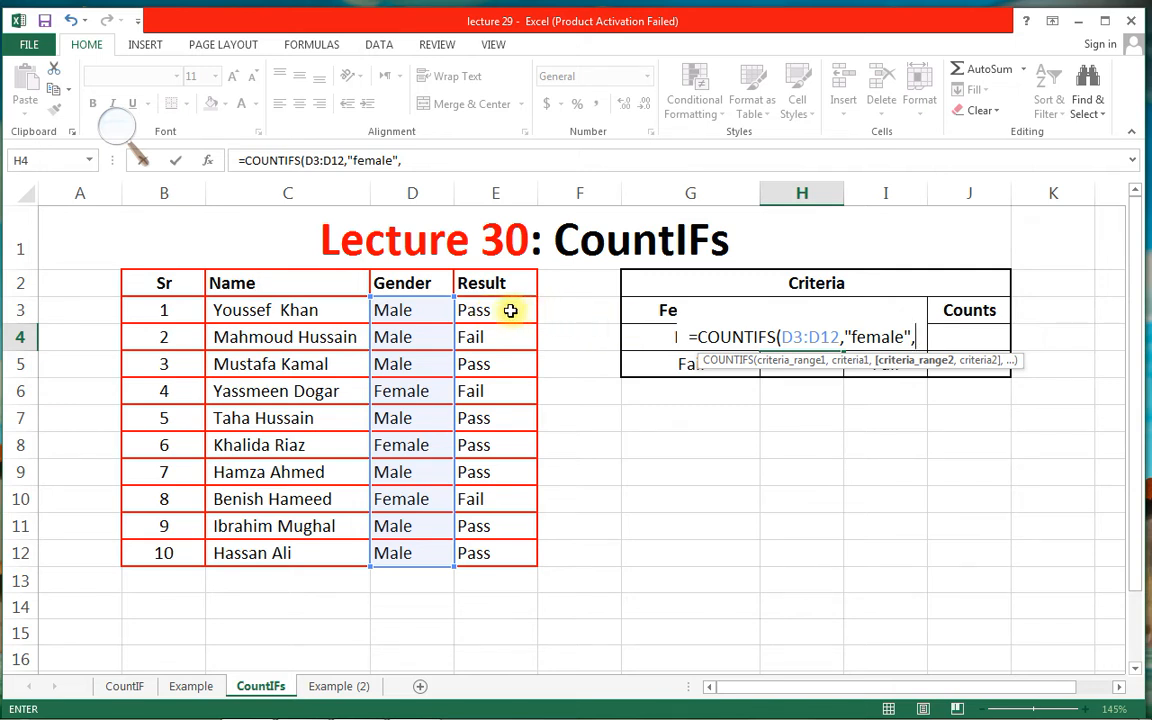
Step: Complete the H4 formula with the Result range E3:E12 and the criterion "pass", and enter it
drag(507, 308, 517, 552)
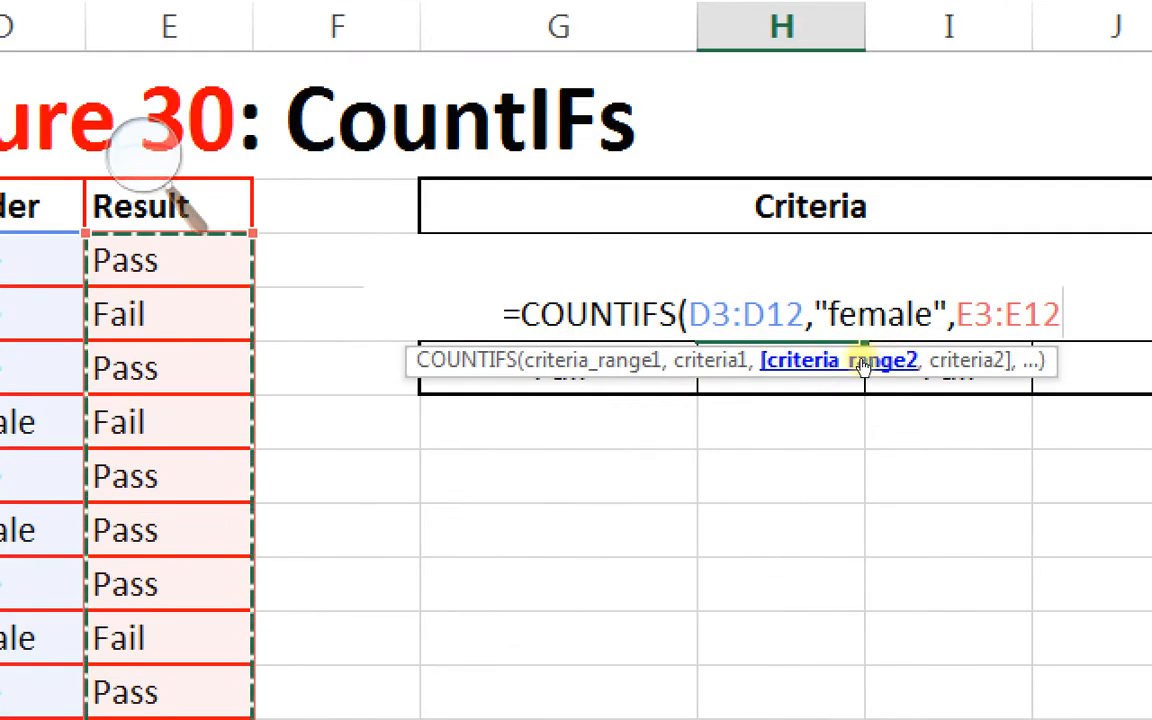
text(,")
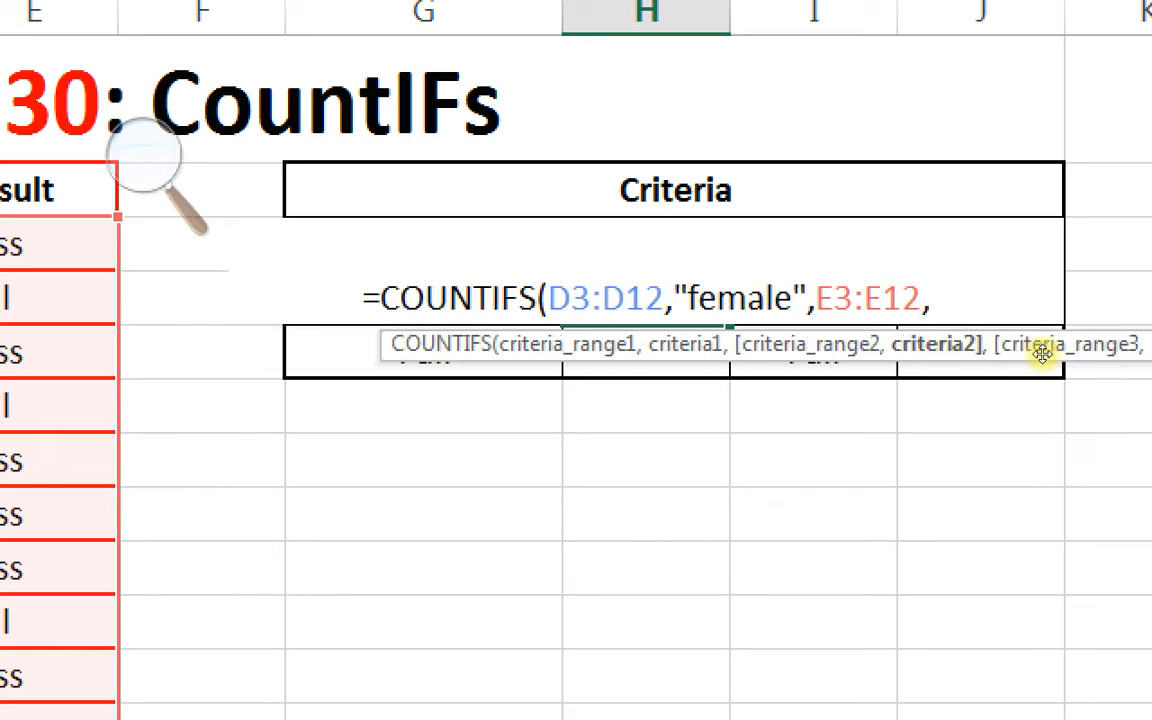
text(pass")
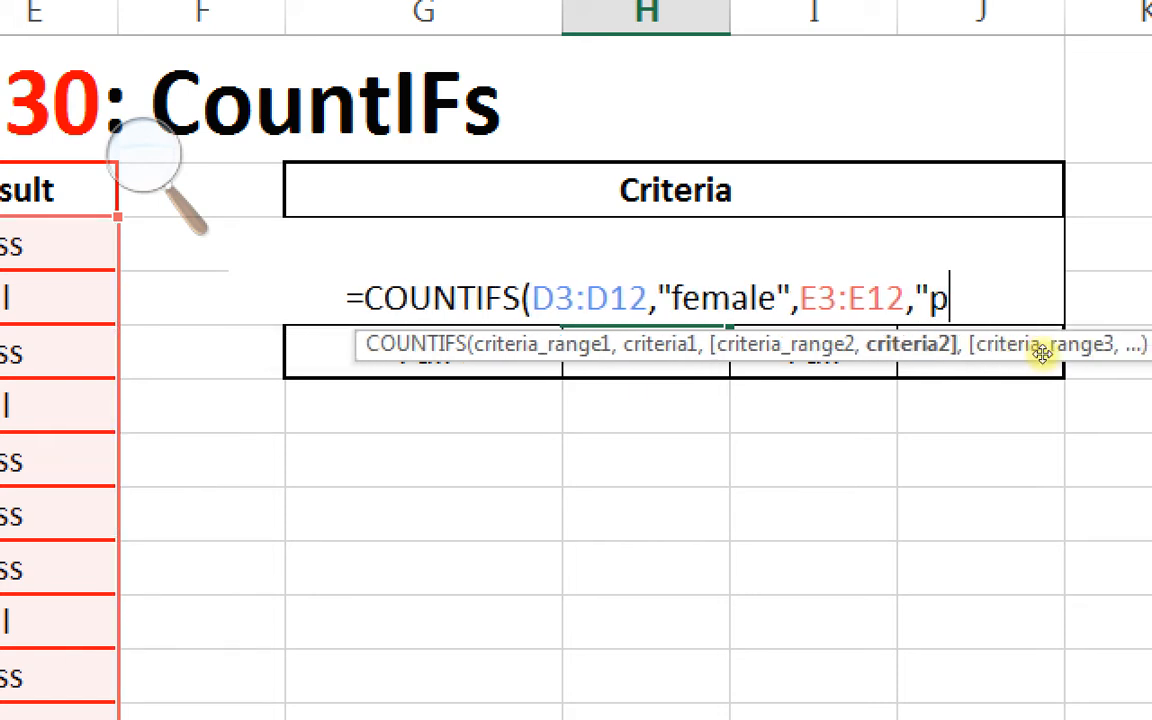
text())
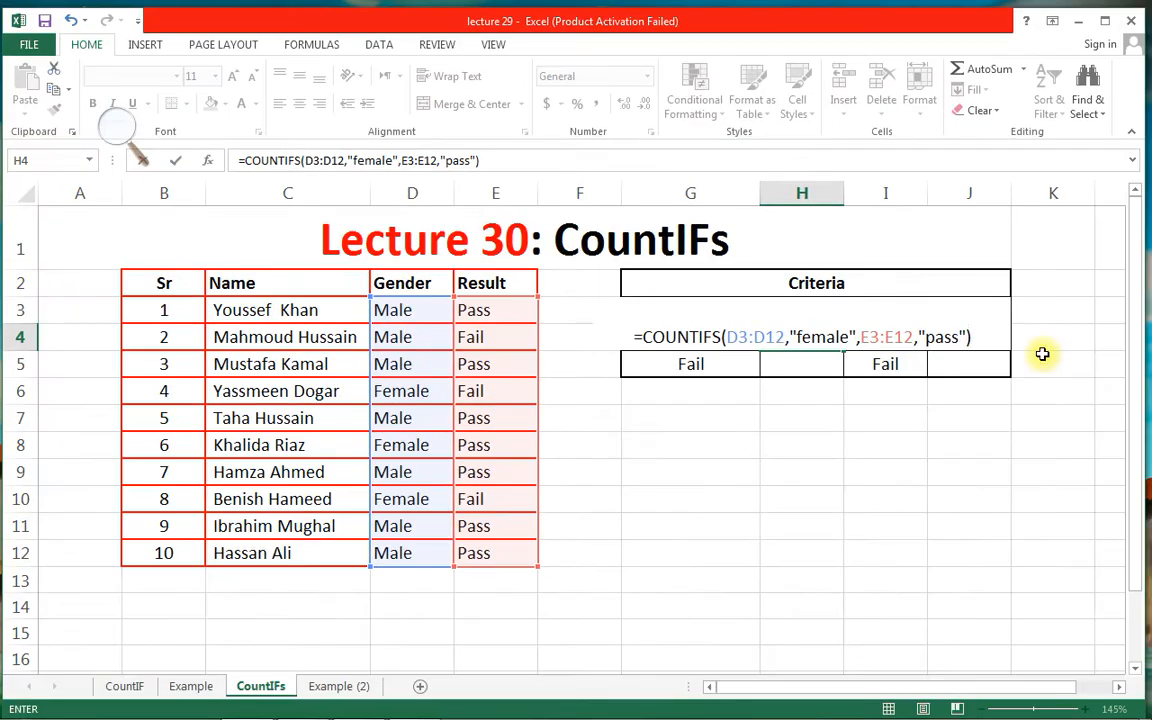
key(Return)
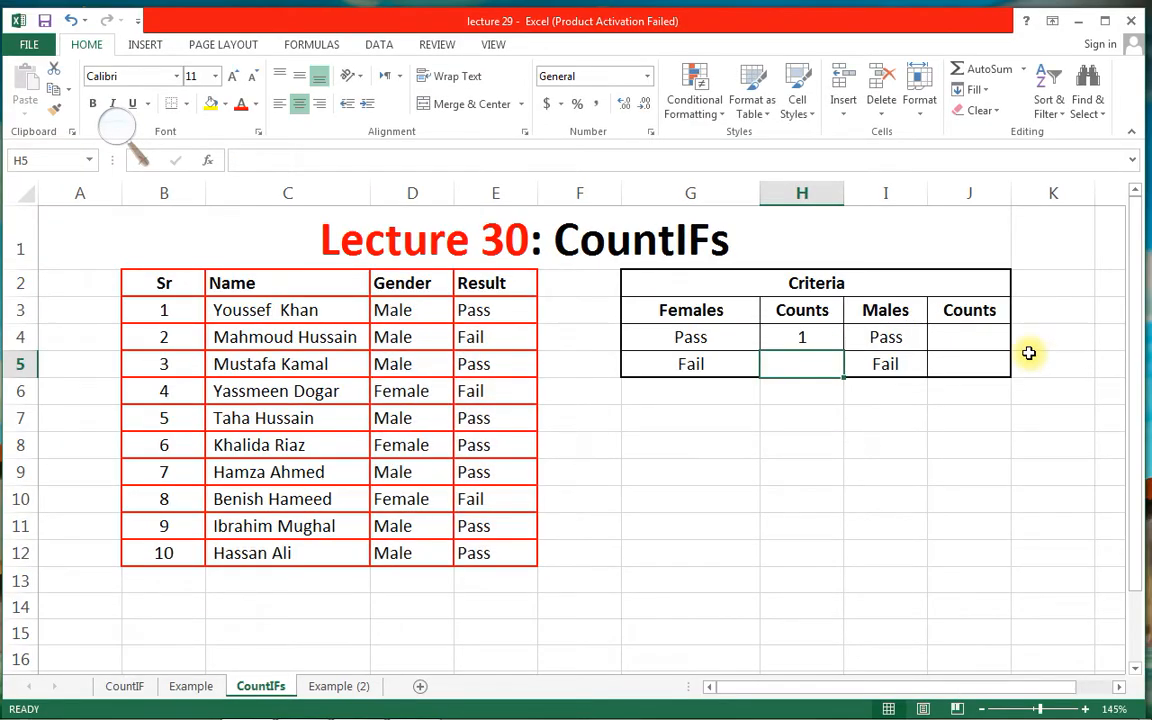
click(770, 337)
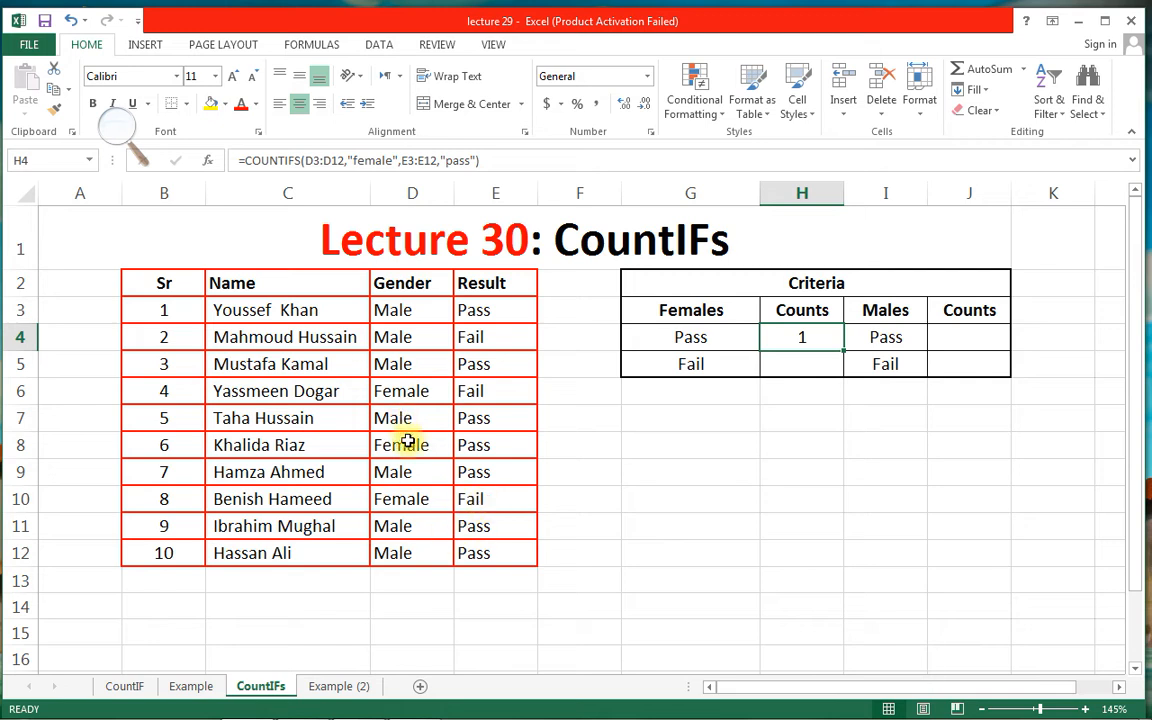
Step: Start a COUNTIFS formula in cell J5 for the count of males who failed
click(790, 362)
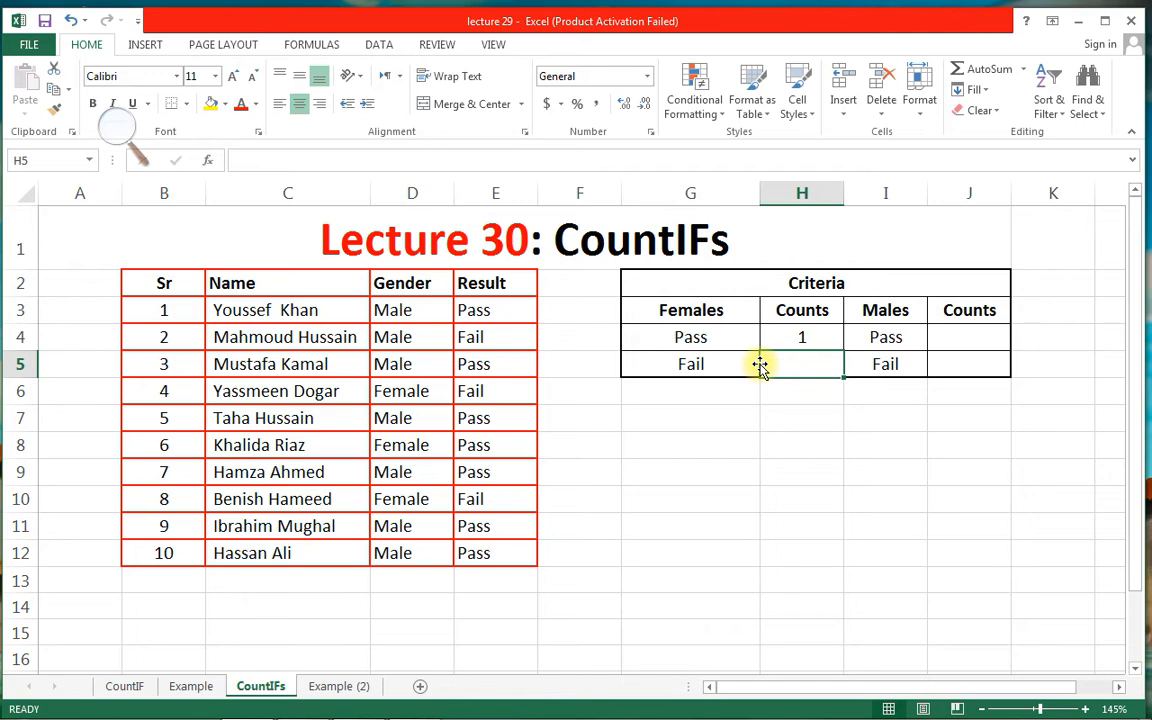
click(960, 348)
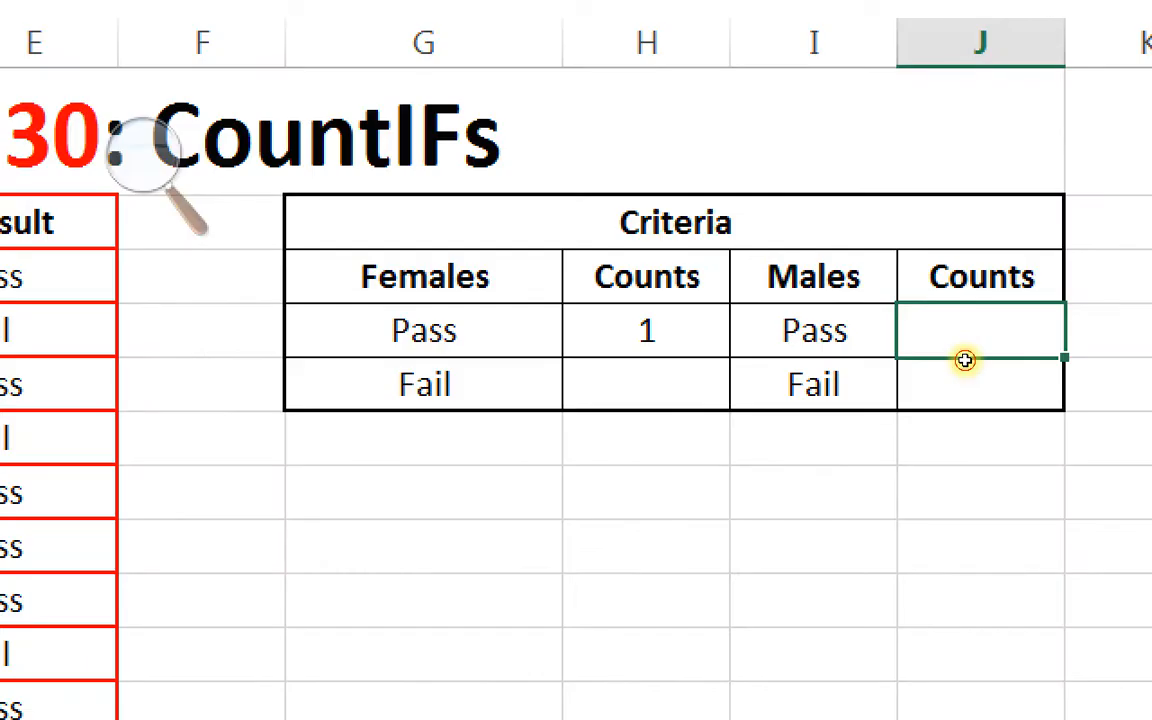
click(965, 362)
text(=c)
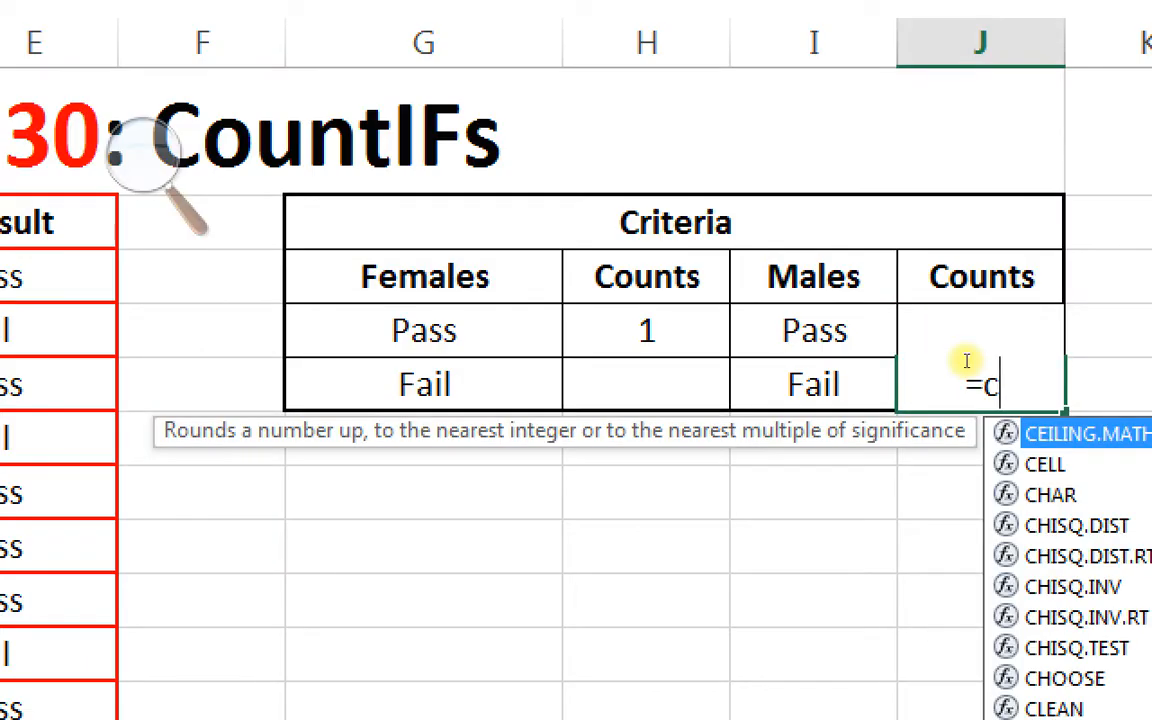
text(oun)
key(Down)
key(Down)
key(Down)
key(Down)
key(Tab)
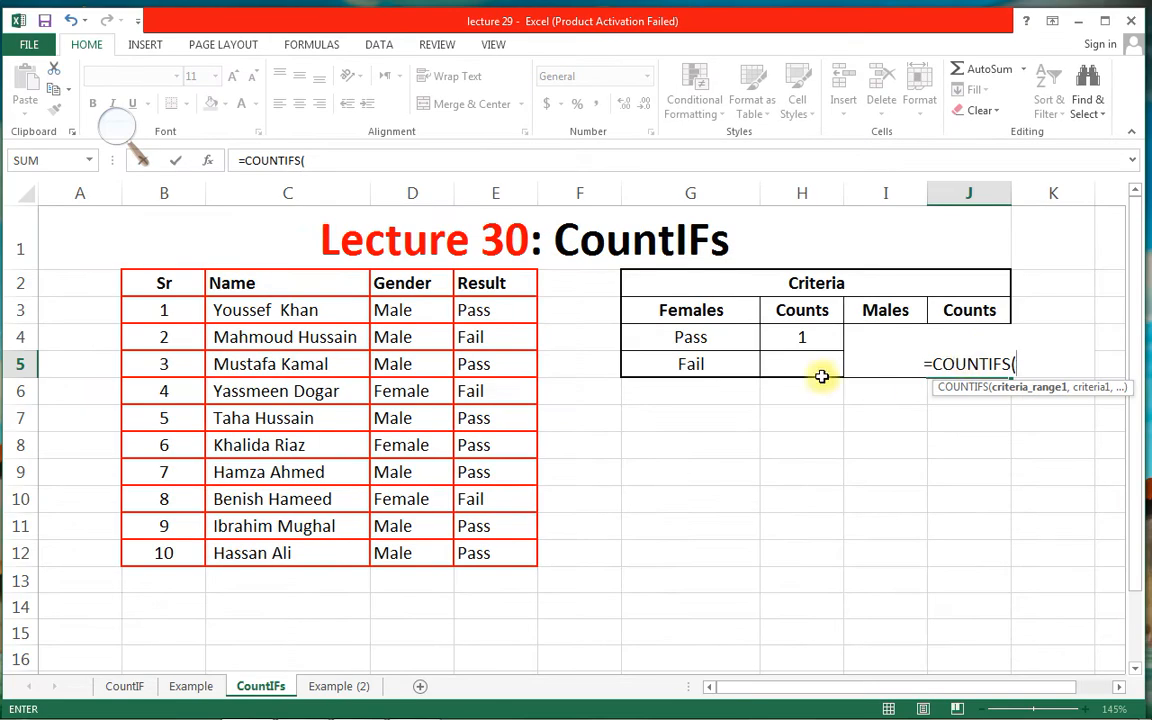
Step: Set the first condition of the J5 formula to the Gender range D3:D12 with the criterion "male"
drag(406, 310, 429, 548)
text(,)
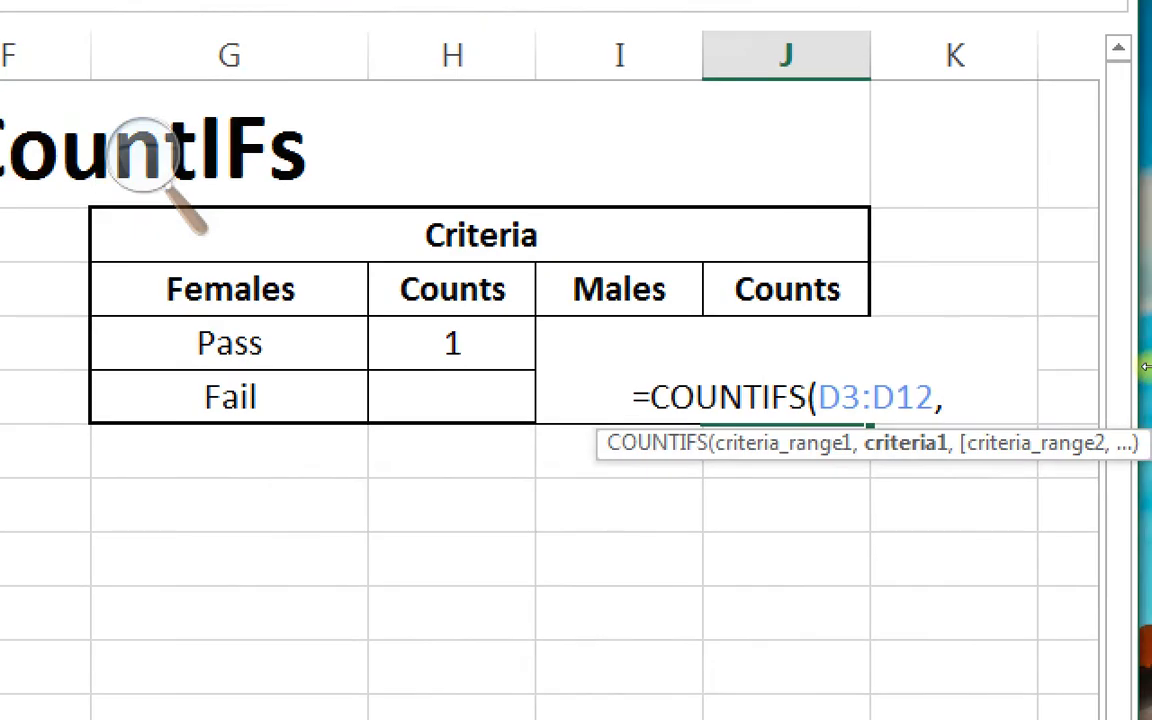
text("male")
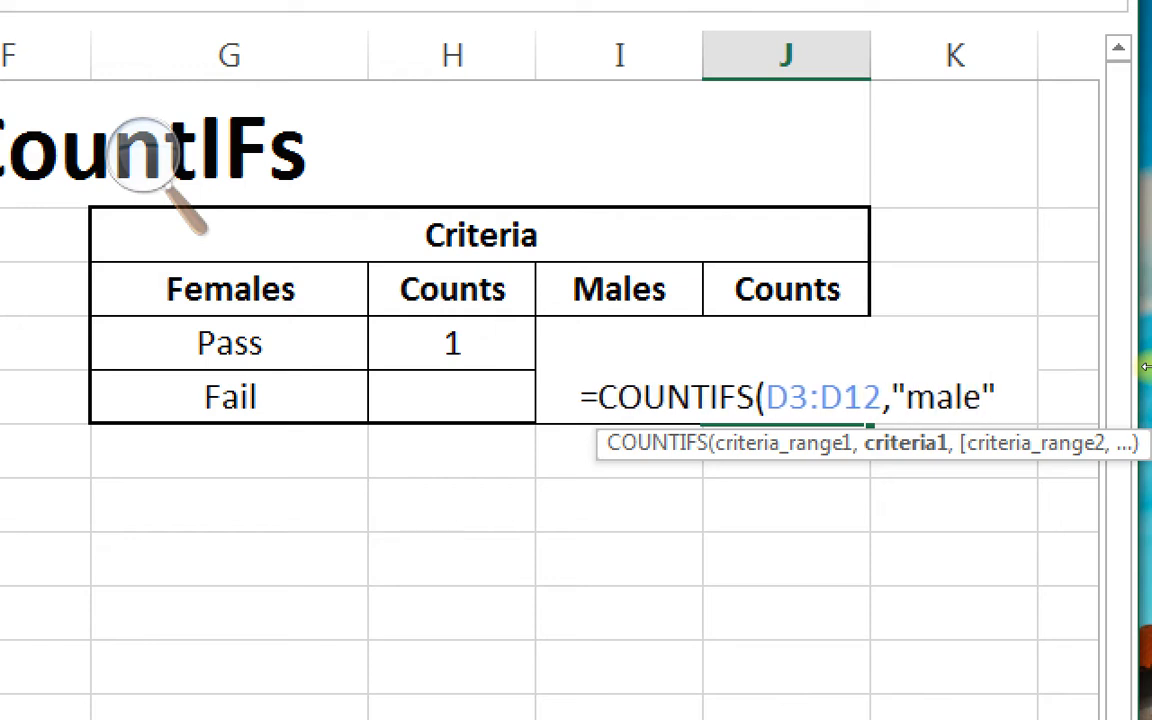
text(,)
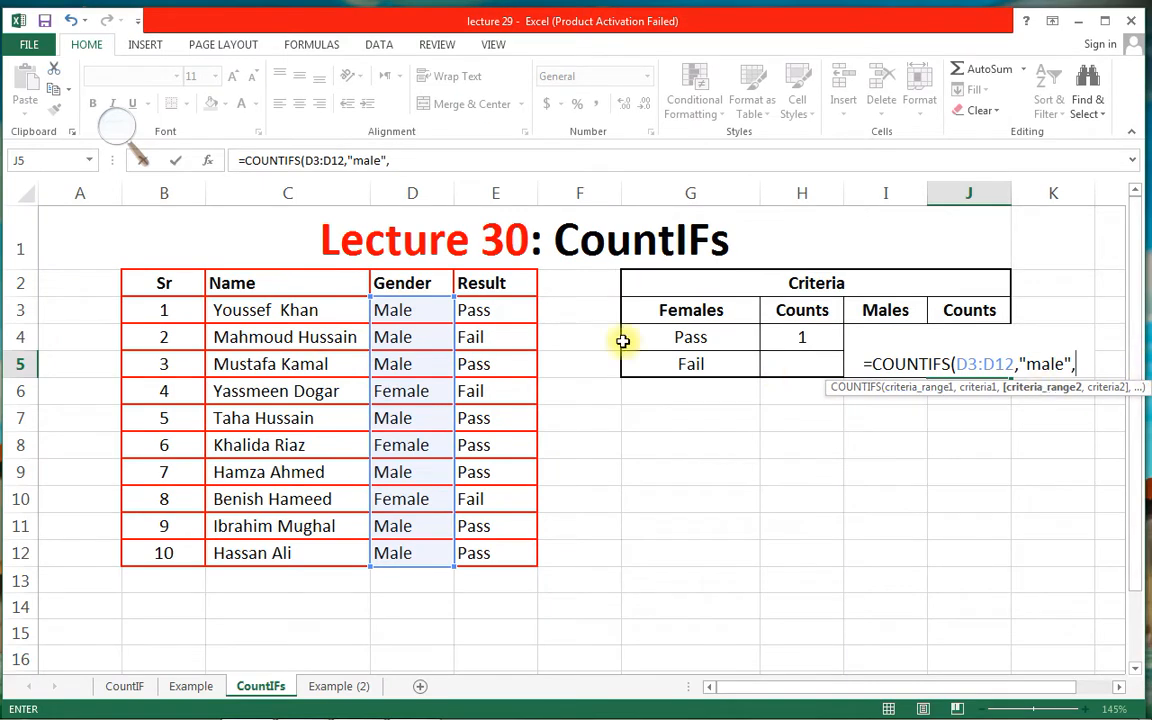
Step: Complete the J5 formula with the Result range E3:E12 and the criterion "fail", and enter it
drag(478, 306, 496, 548)
text(,)
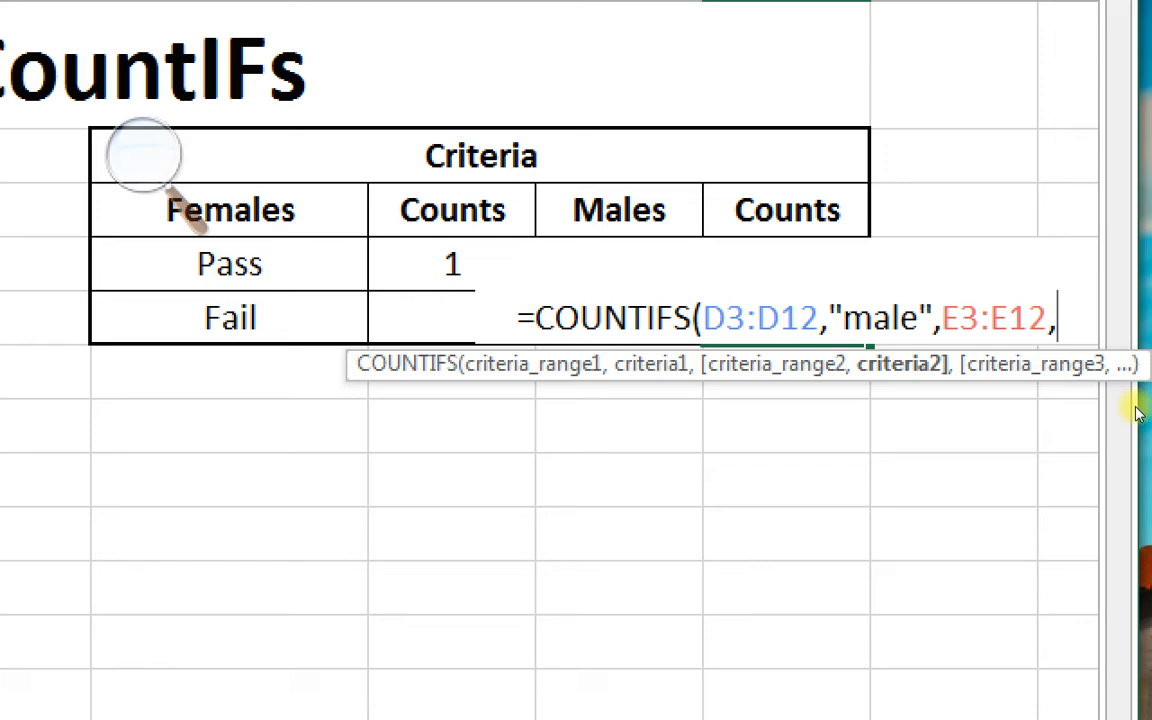
text(")
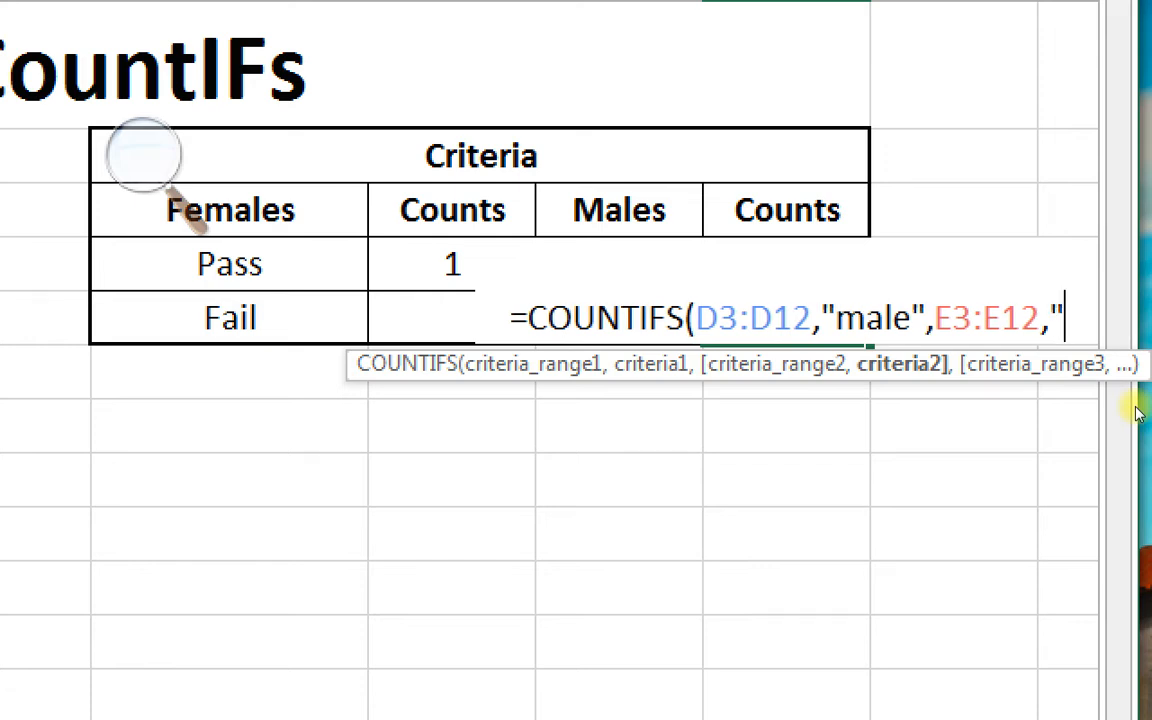
text(fail"))
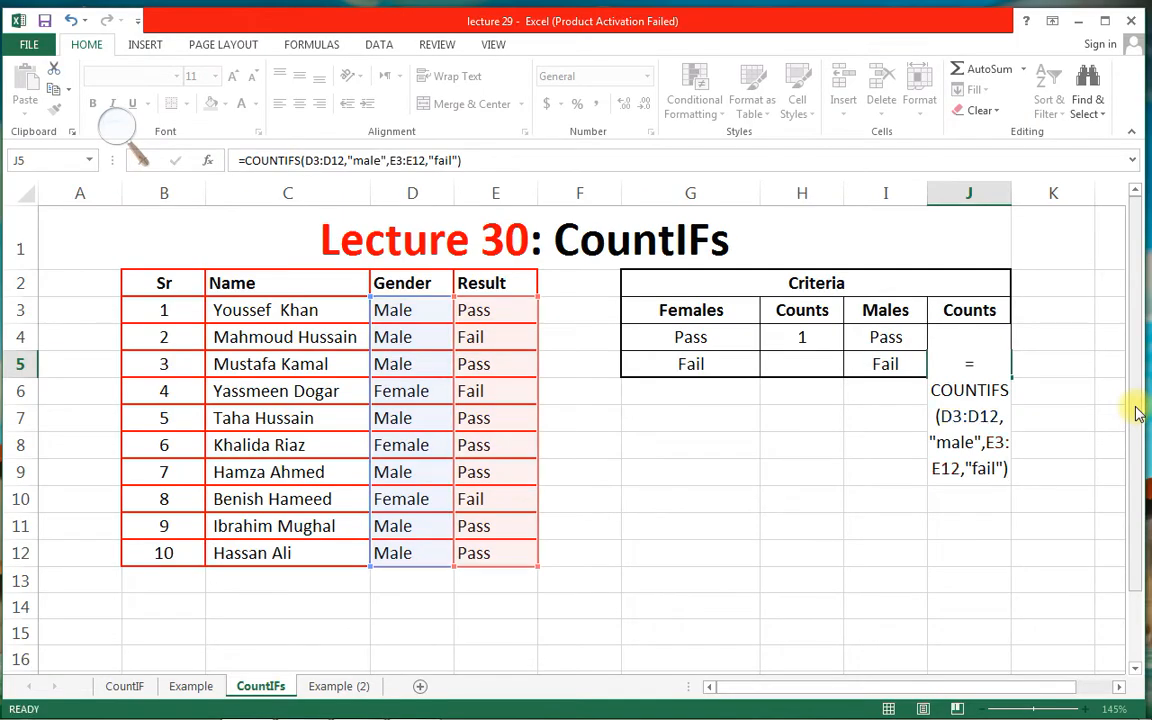
key(Return)
click(988, 355)
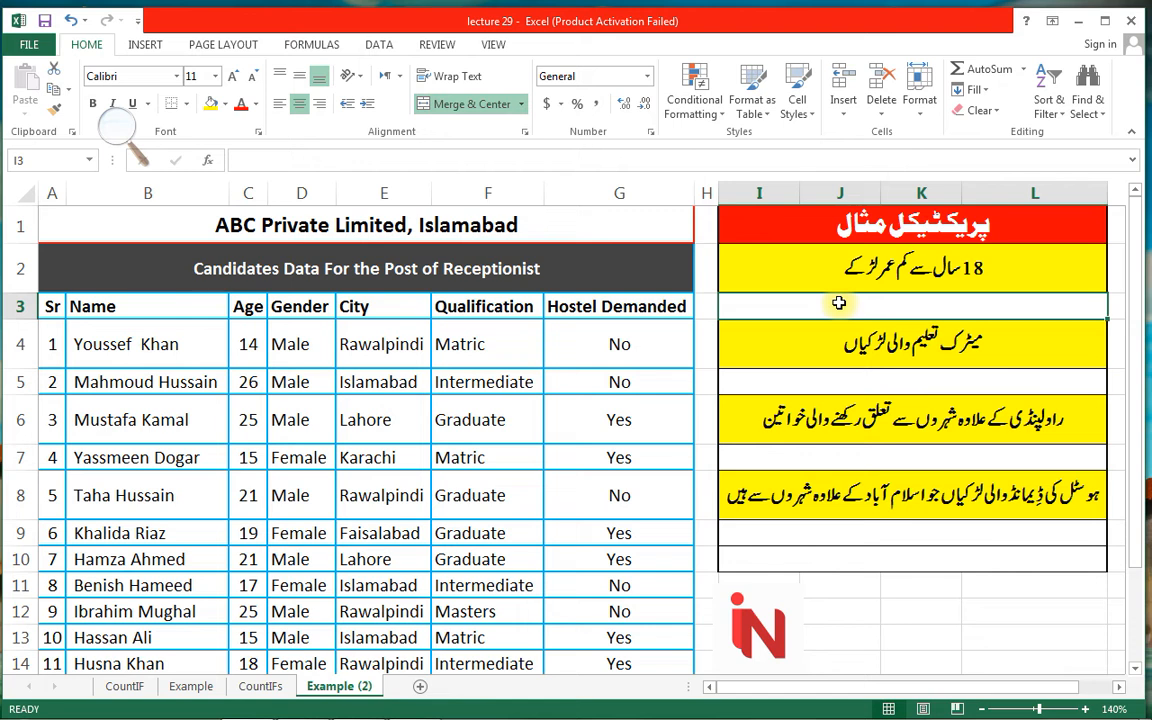
Step: Start a COUNTIFS formula in merged cell I3 of the Example (2) sheet, under the heading for boys younger than 18
text(=)
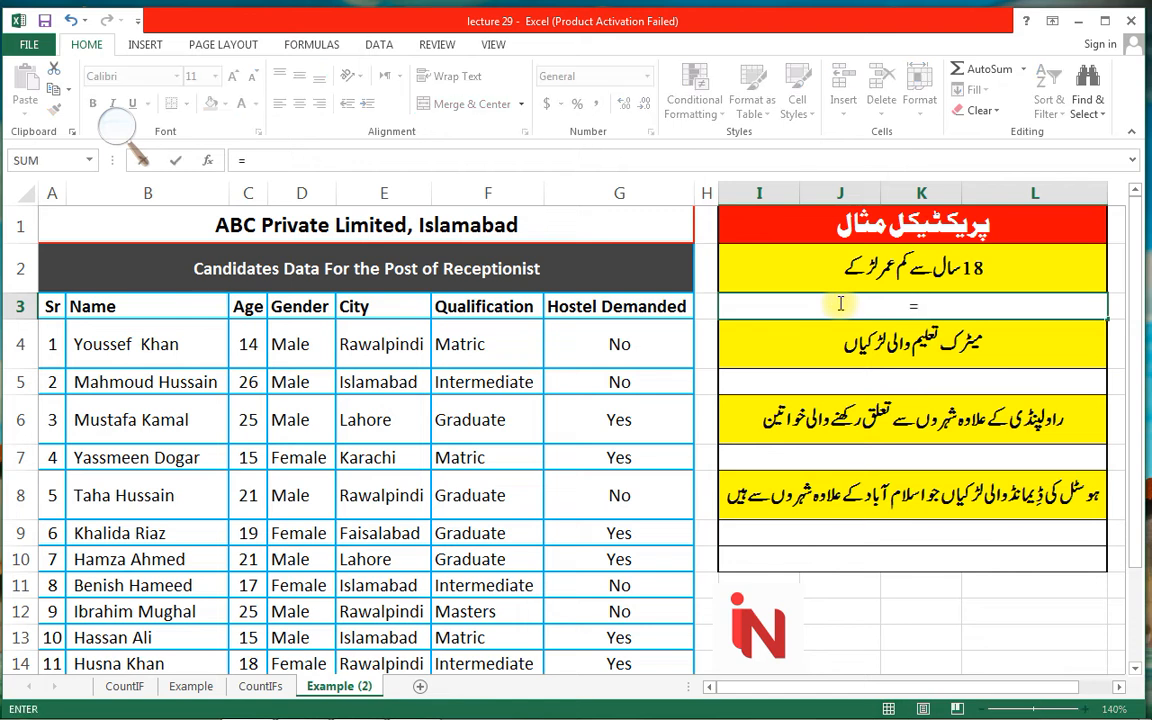
text(coun)
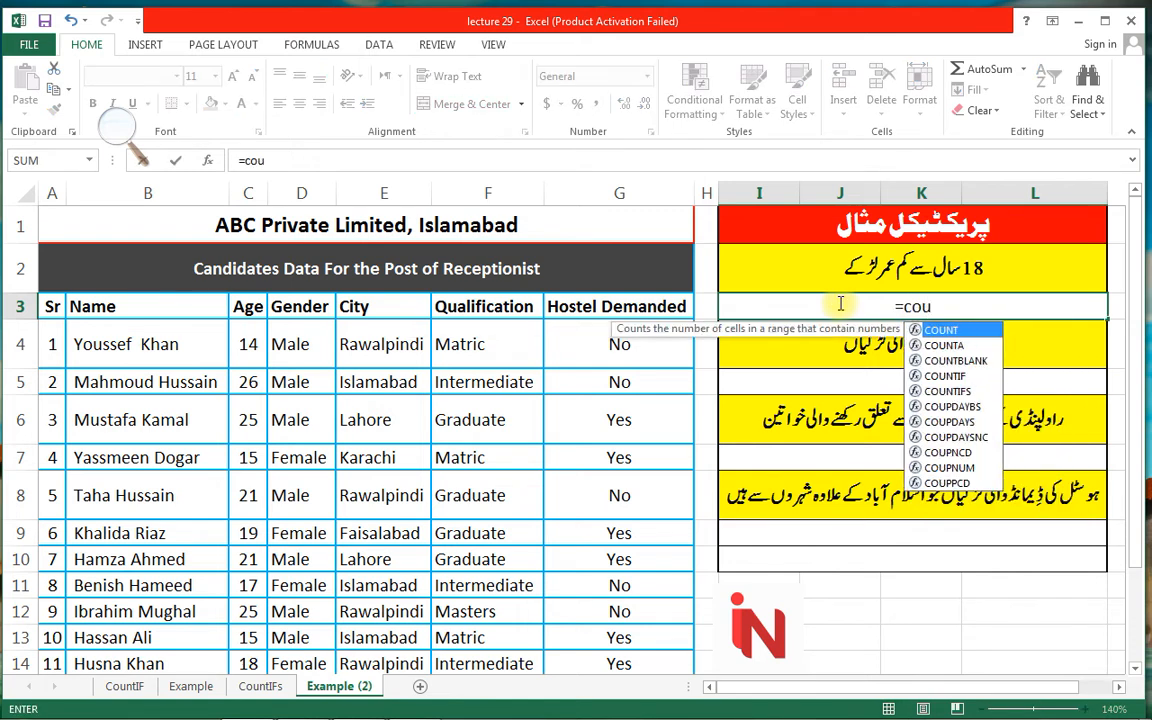
key(Down)
key(Down)
key(Down)
key(Down)
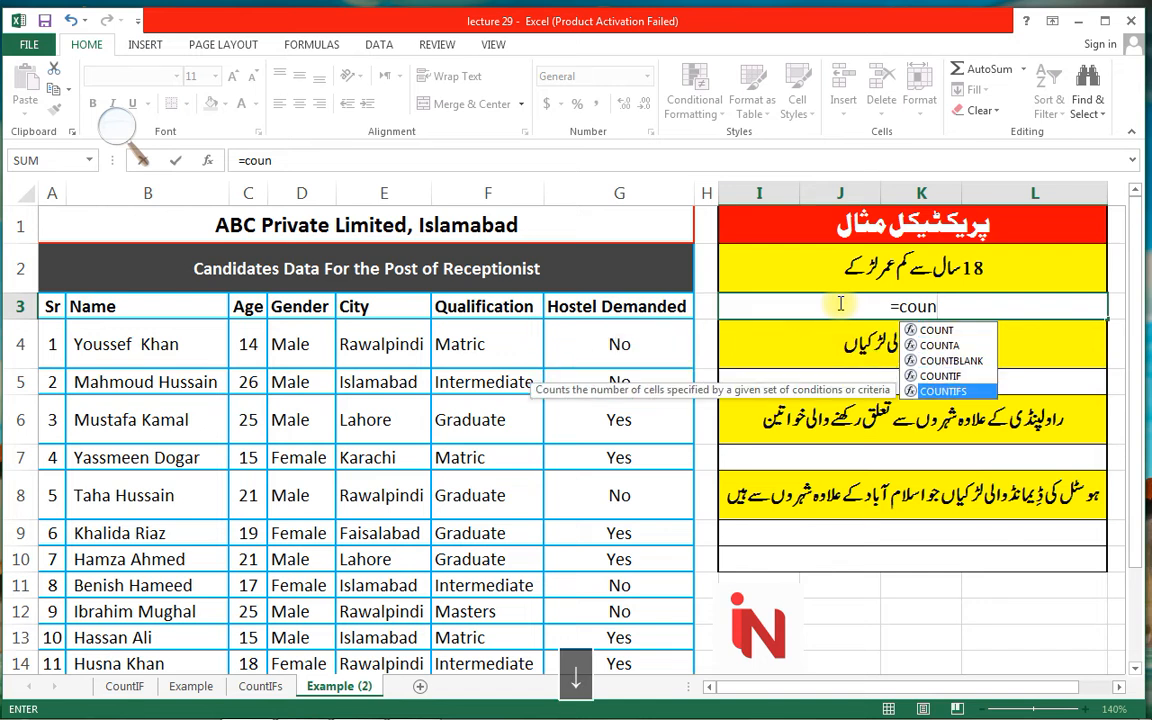
key(Tab)
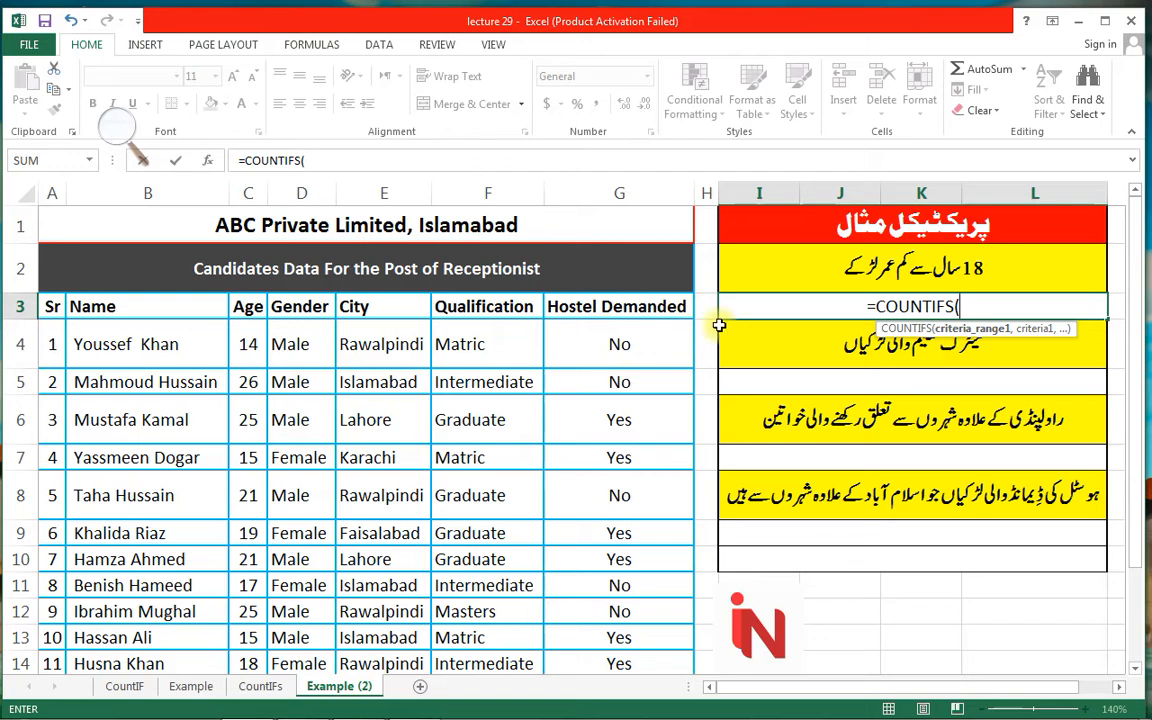
Step: Set the first condition of the I3 formula to the Gender range D4:D14 with the criterion "male"
click(287, 344)
drag(287, 344, 308, 661)
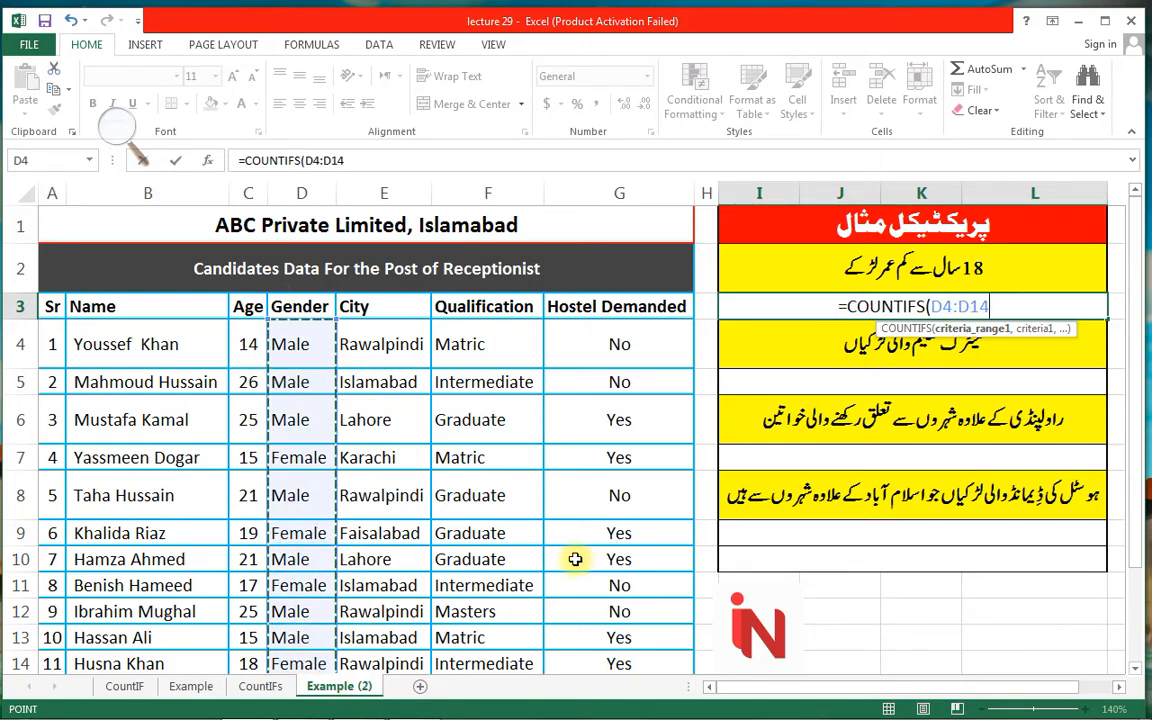
scroll(640, 542, down, 1)
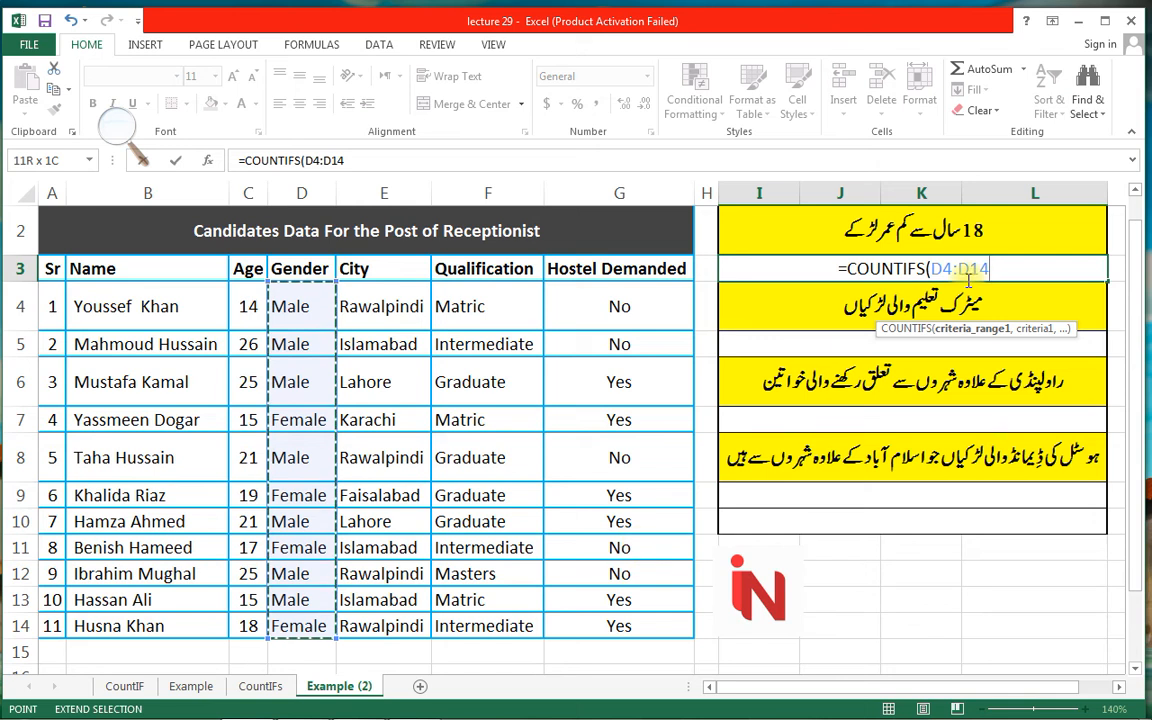
text(,)
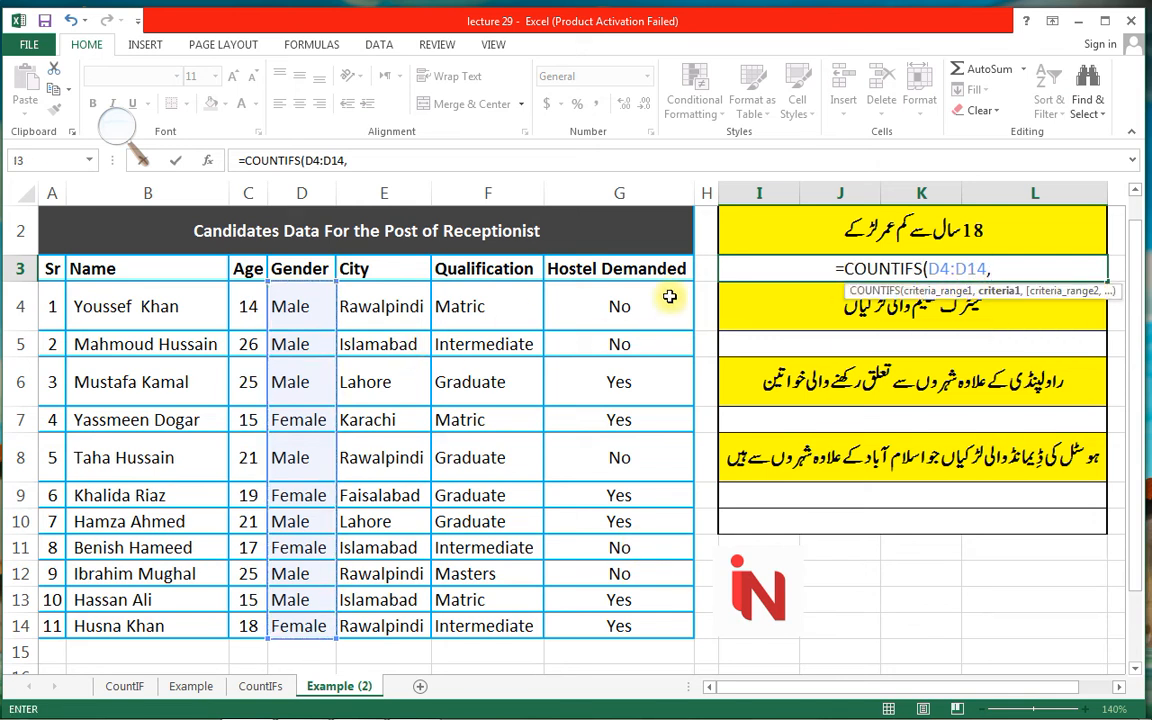
text("male)
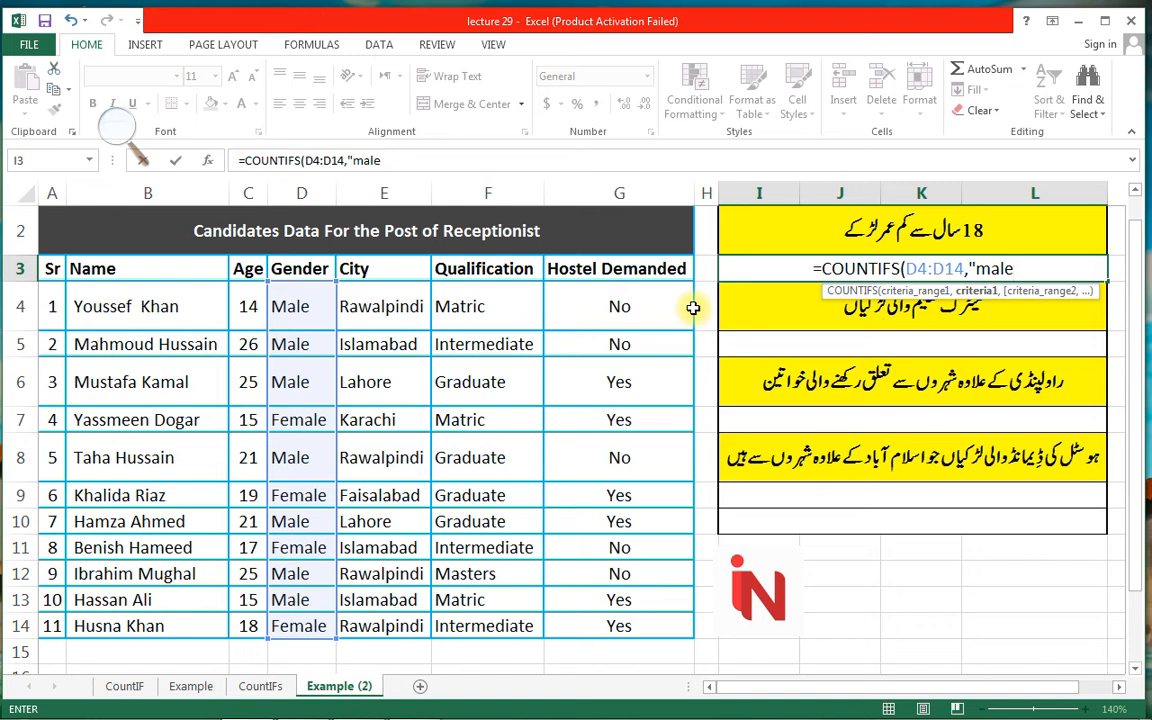
text(",)
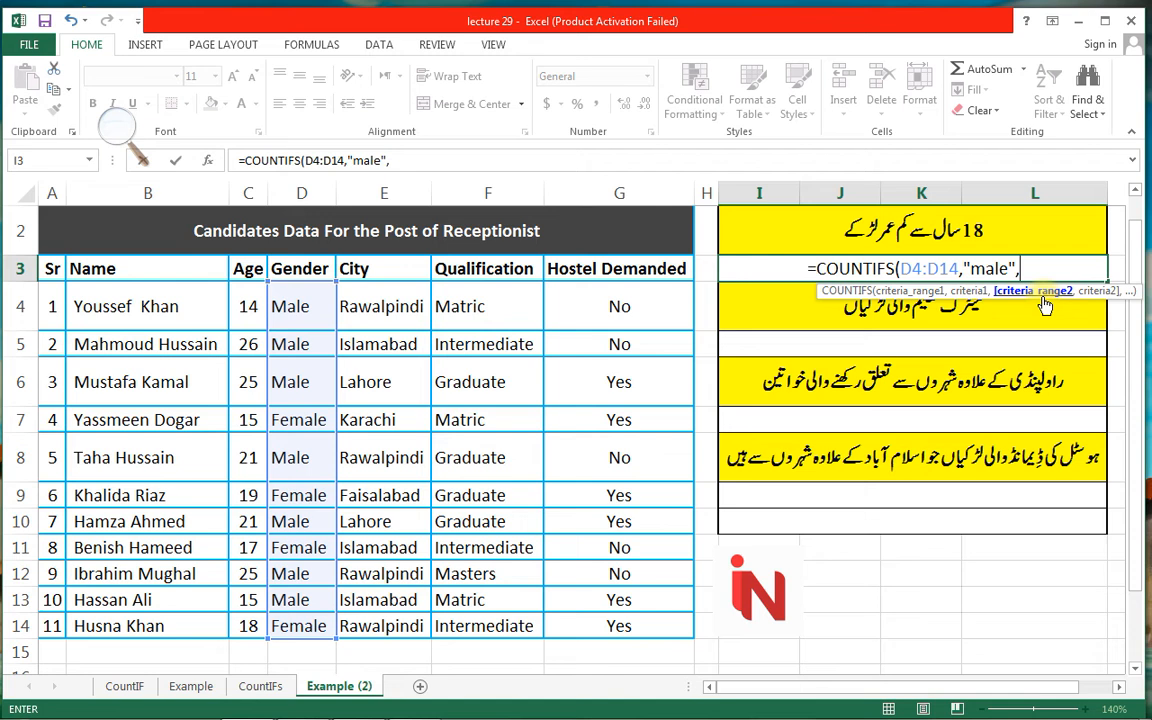
Step: Complete the I3 formula with the Age range C4:C14 and the criterion "<18", enter it, and check it against the candidate data
click(250, 304)
drag(245, 306, 239, 620)
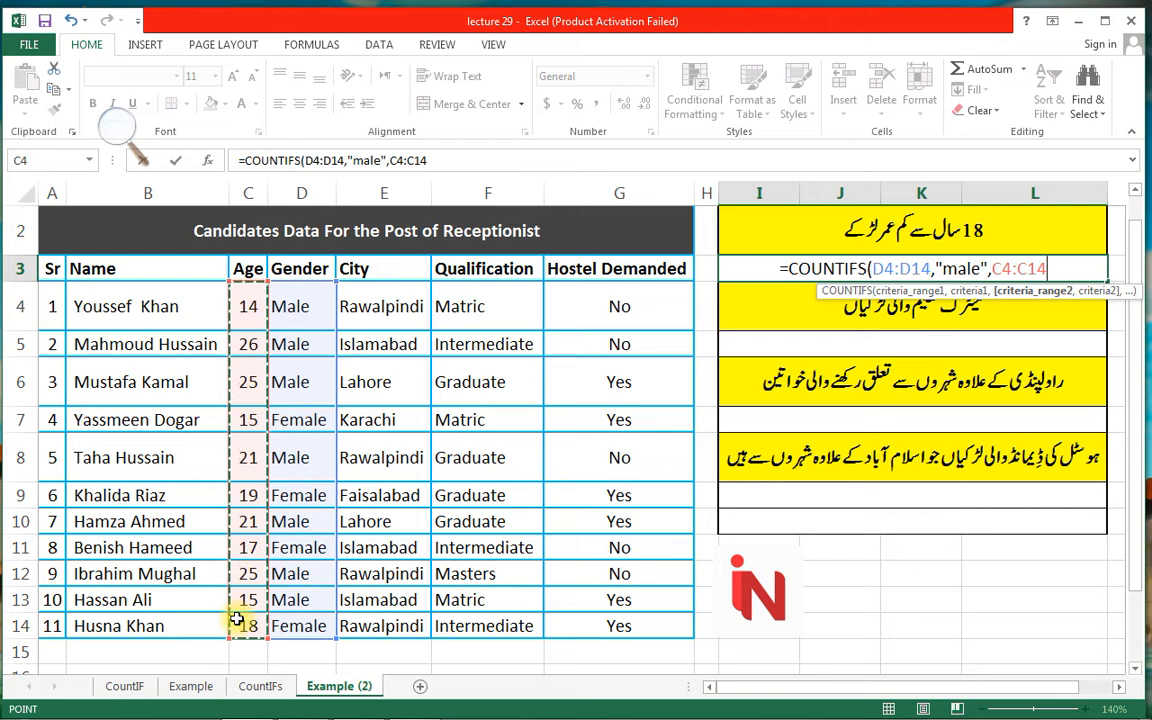
text(,")
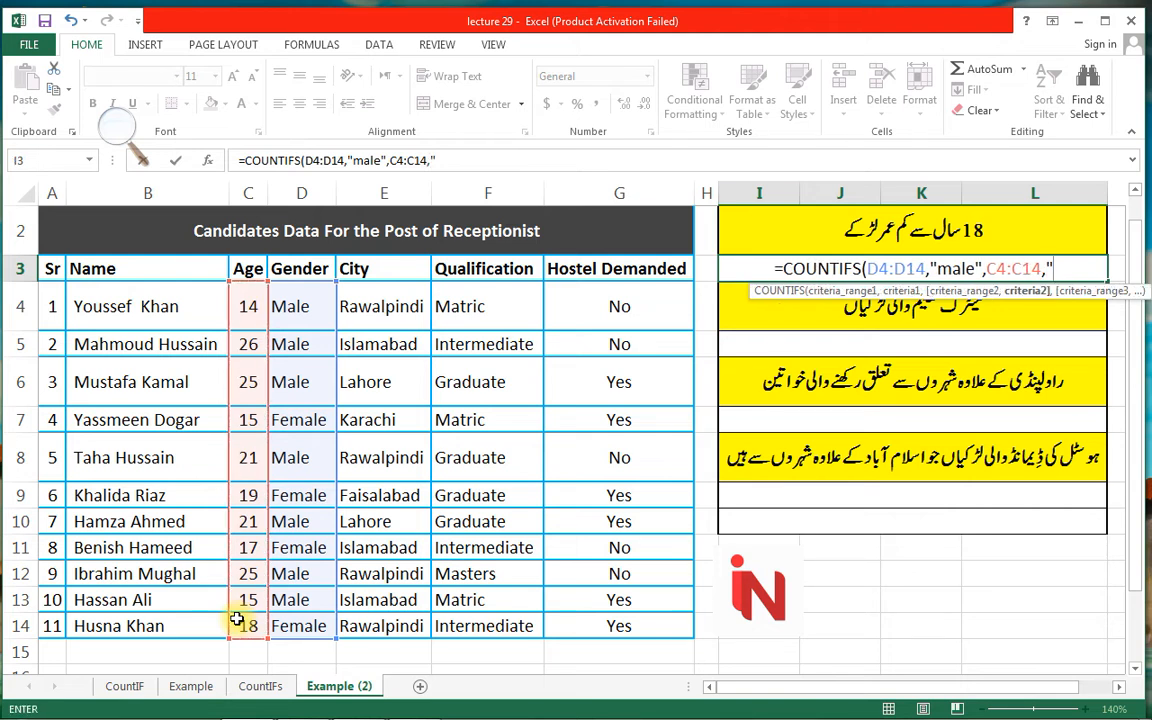
text(<)
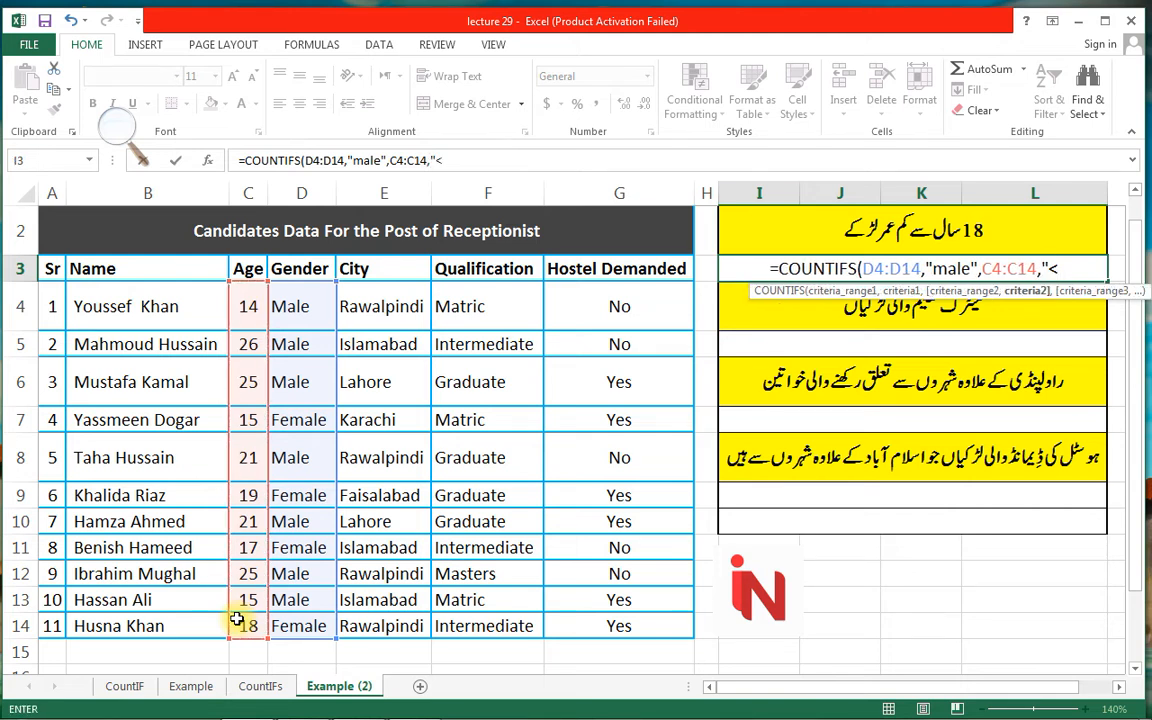
text(18"))
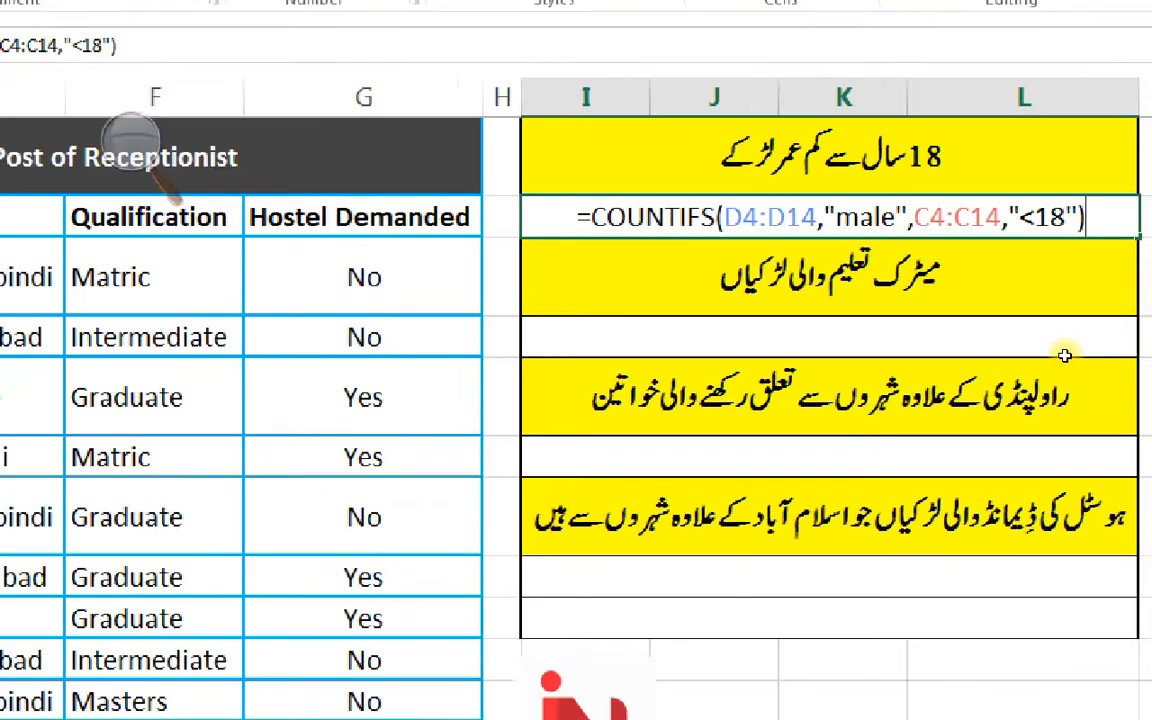
key(Return)
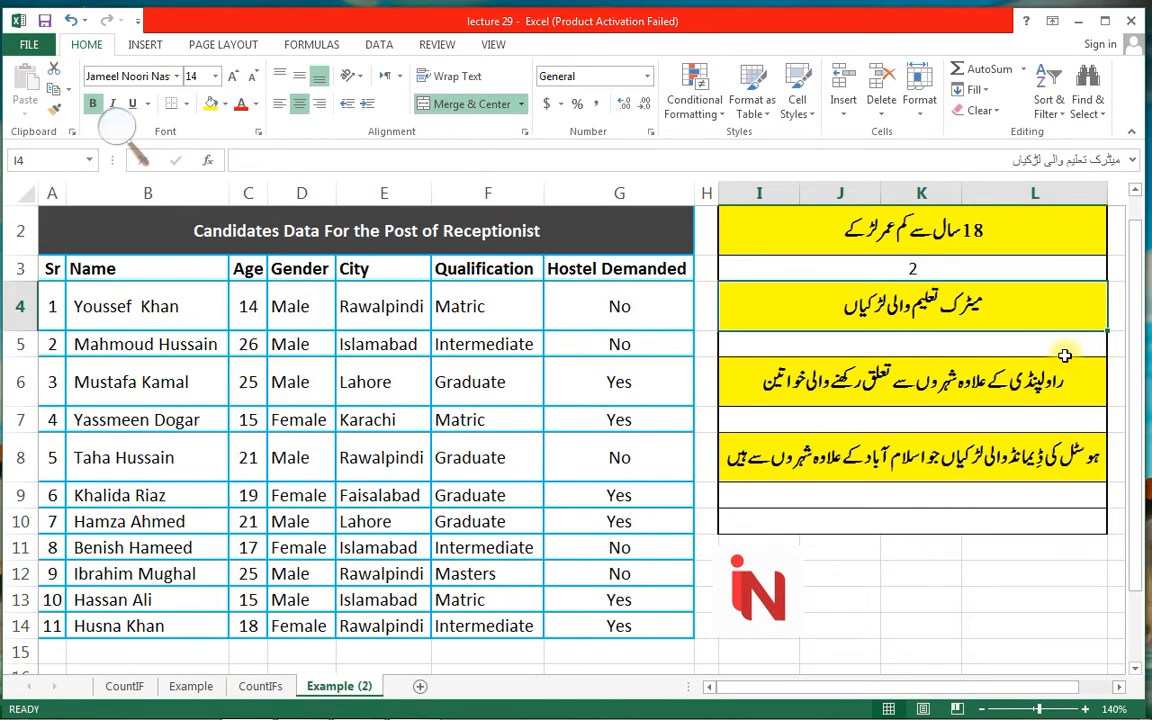
click(918, 268)
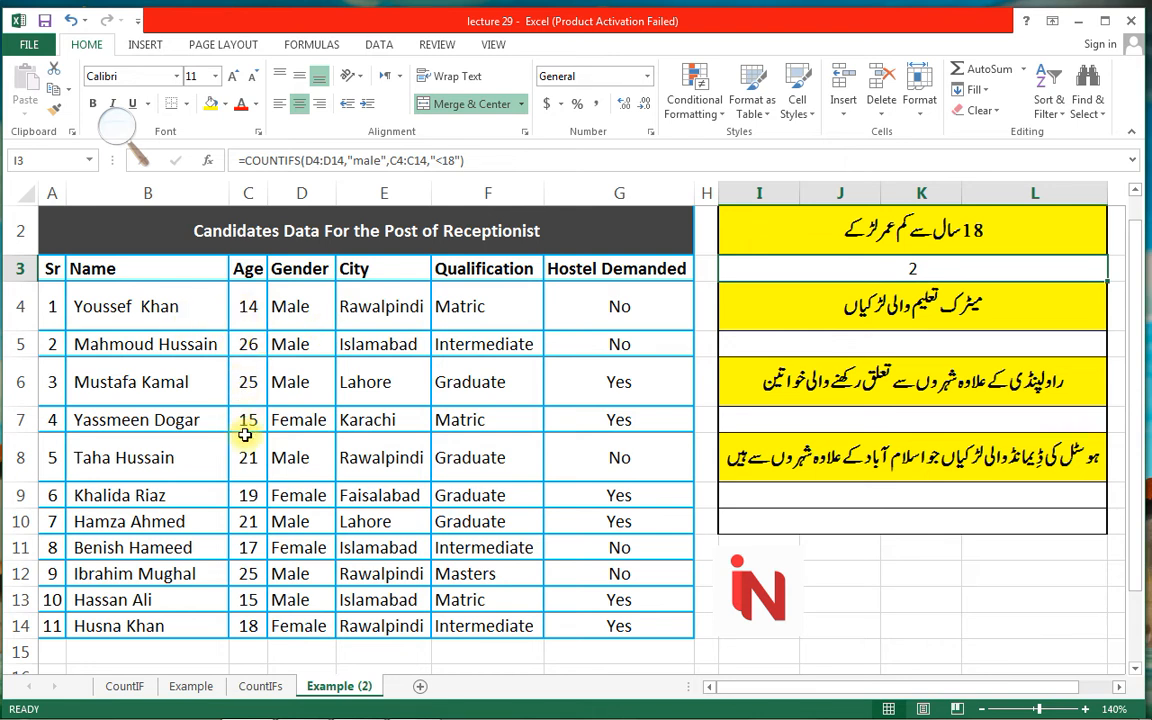
click(250, 600)
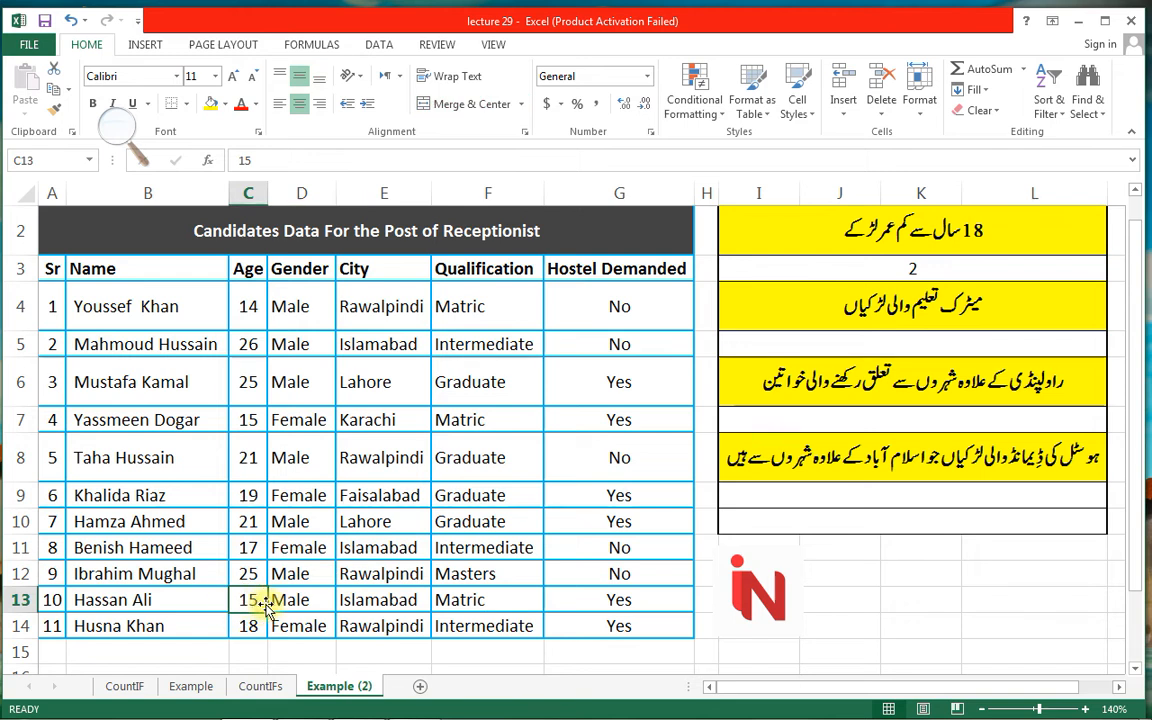
Step: Start a COUNTIFS formula in merged cell I5, under the heading for girls with matric education
scroll(827, 380, up, 1)
click(827, 380)
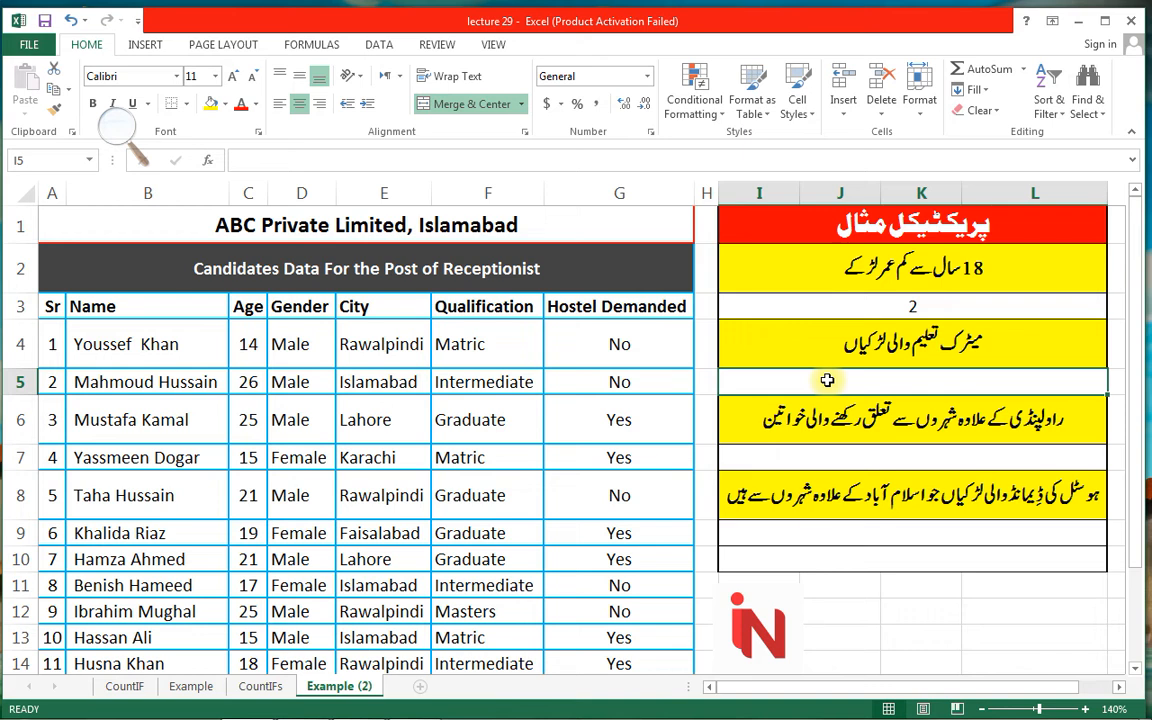
text(=c)
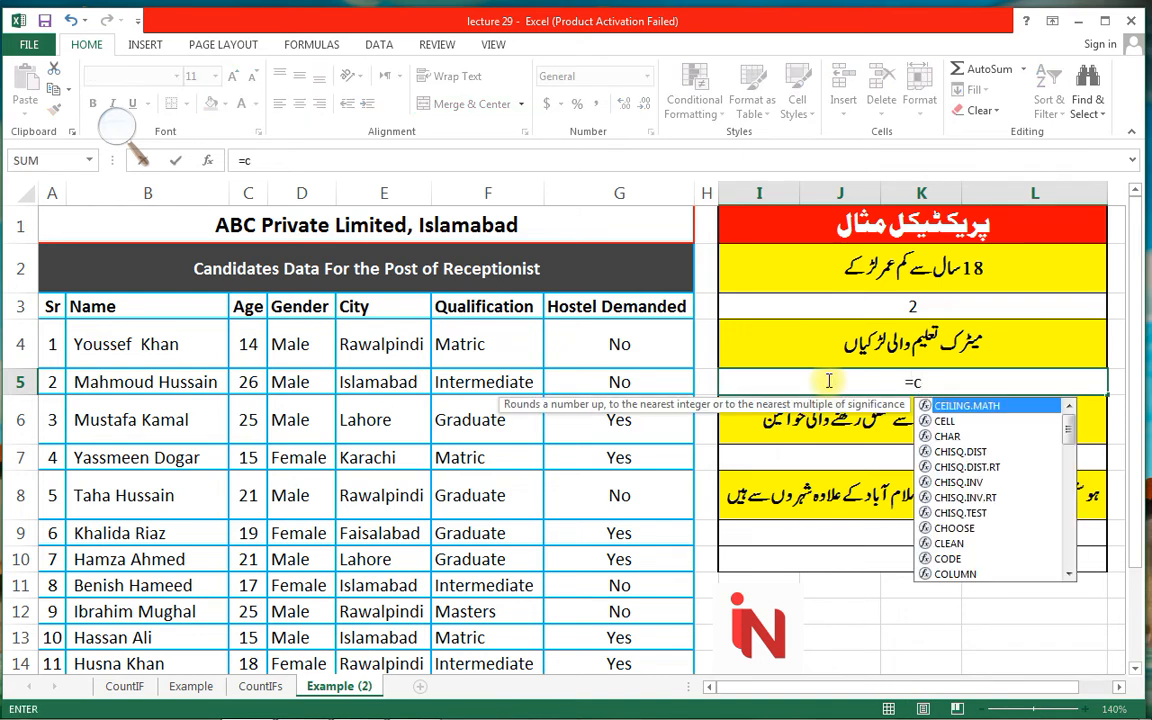
text(ou)
key(Down)
key(Down)
key(Down)
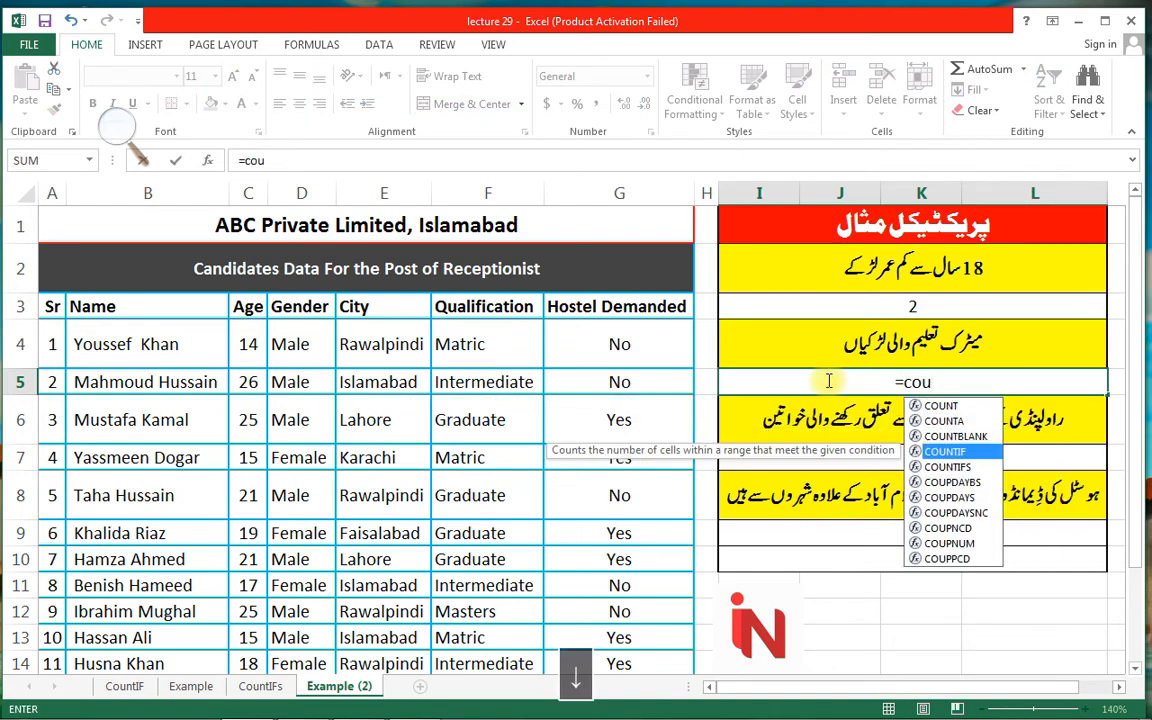
key(Down)
key(Tab)
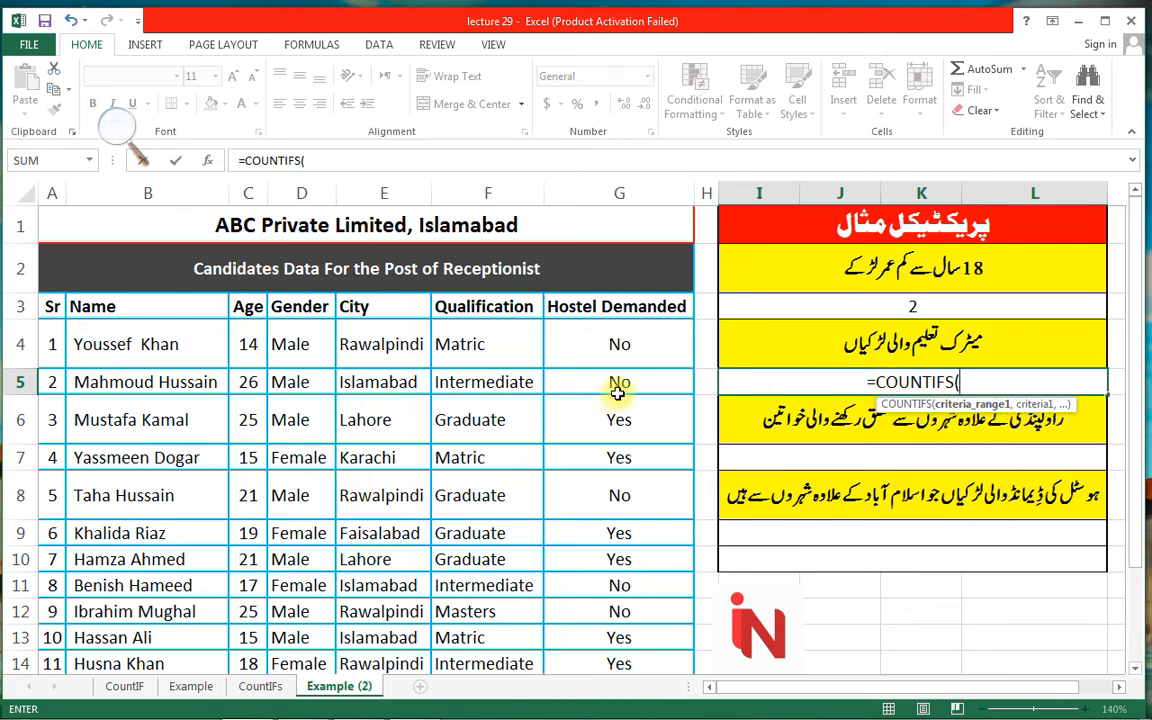
Step: Set the first condition of the I5 formula to the Qualification range F4:F14 with the criterion "matric"
drag(448, 341, 493, 667)
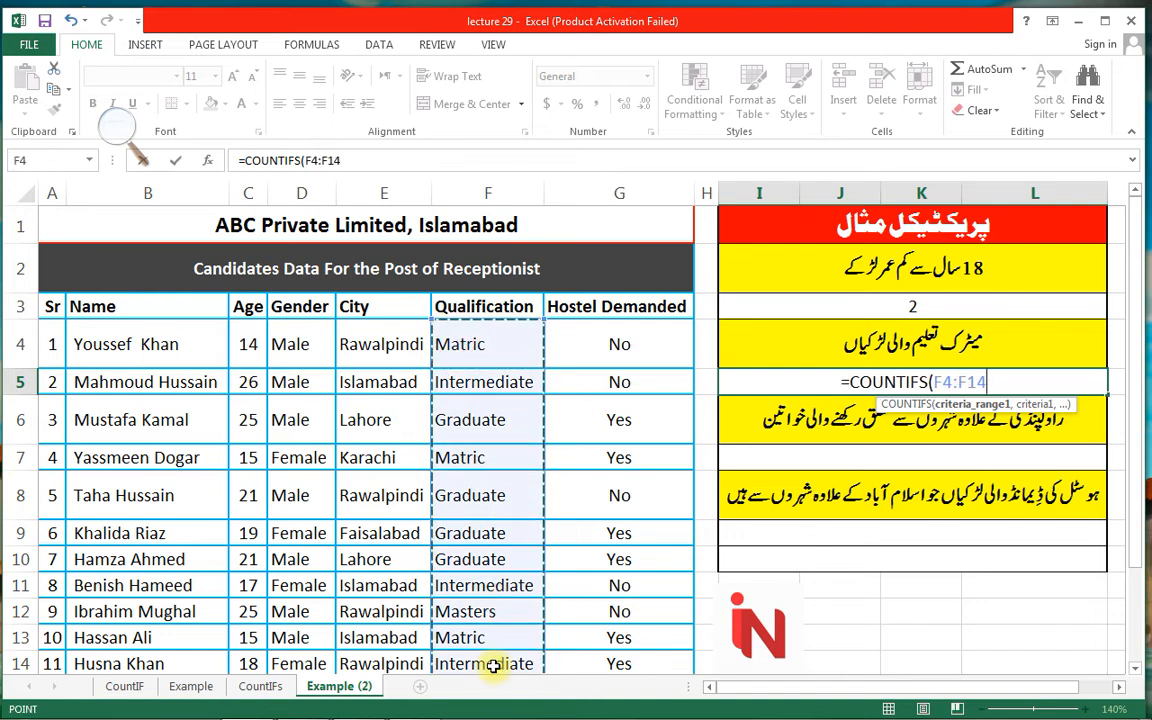
text(,",atr)
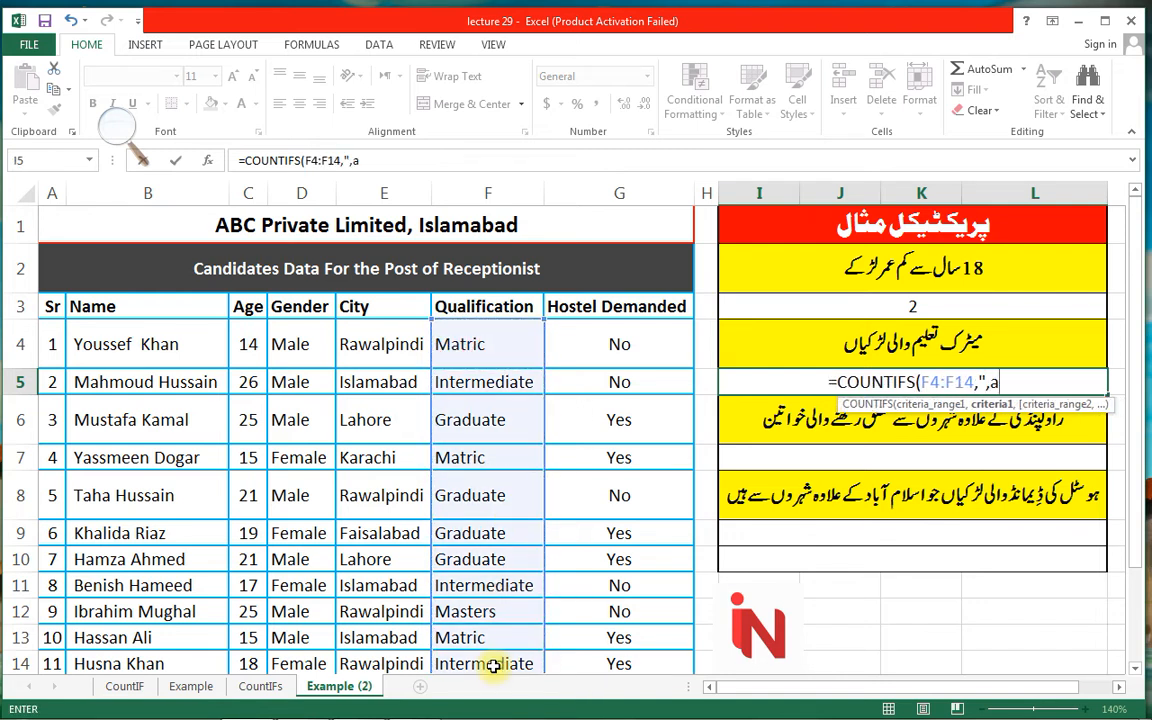
key(BackSpace)
key(BackSpace)
key(BackSpace)
key(BackSpace)
text(matric")
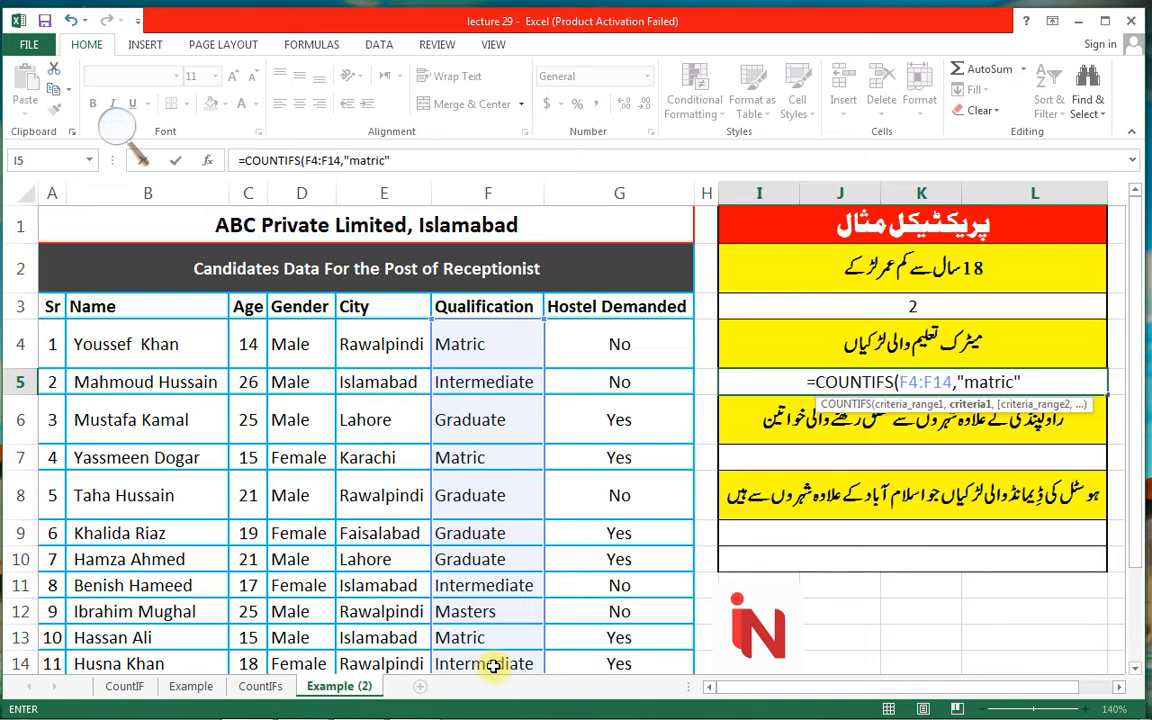
text(,)
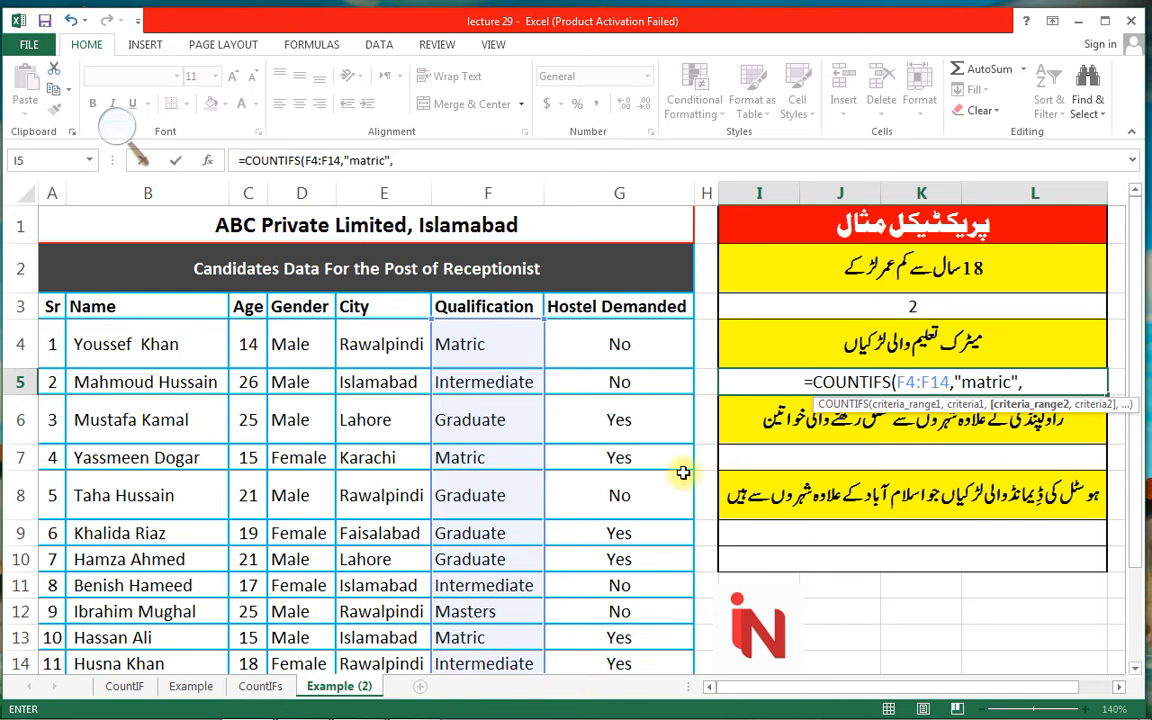
Step: Complete the I5 formula with the Gender range D4:D14 and the criterion "female", enter it, and review the cell
drag(290, 344, 303, 663)
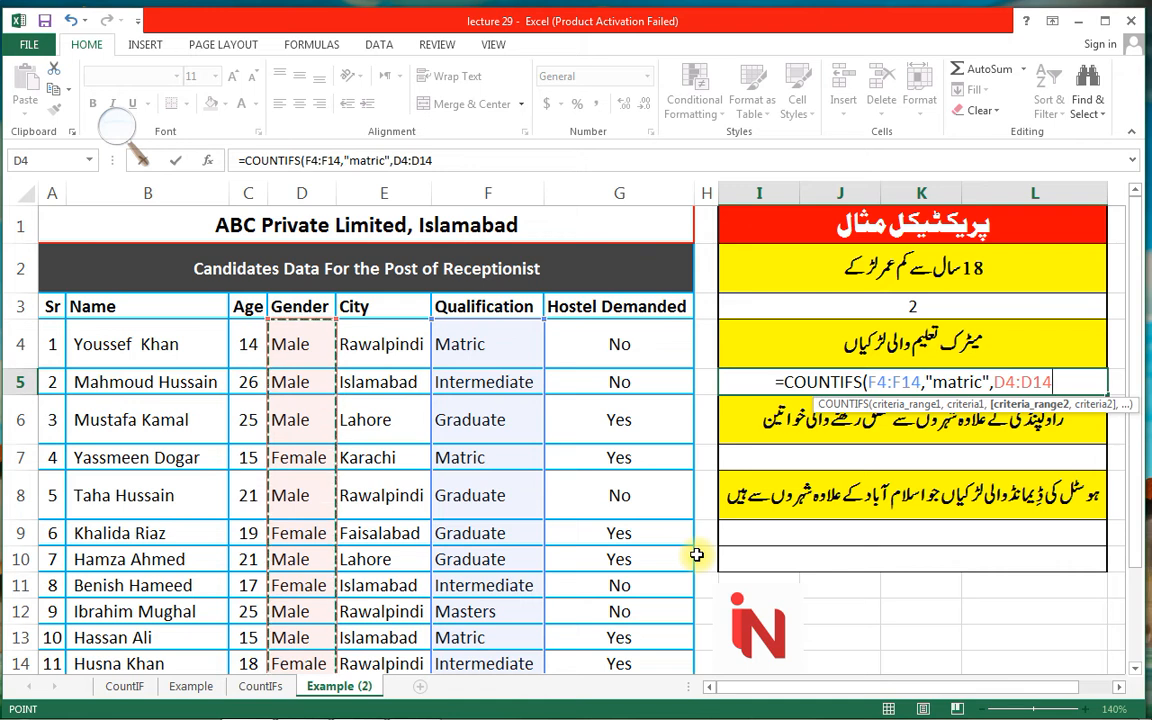
text(,"female")
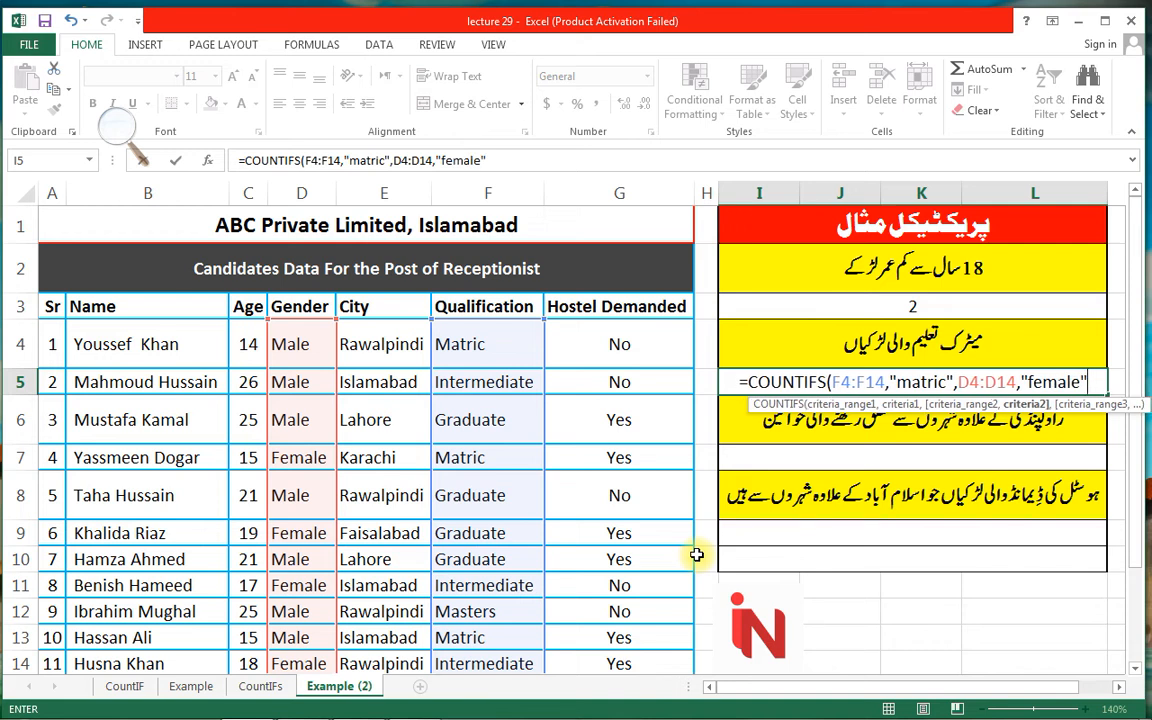
text())
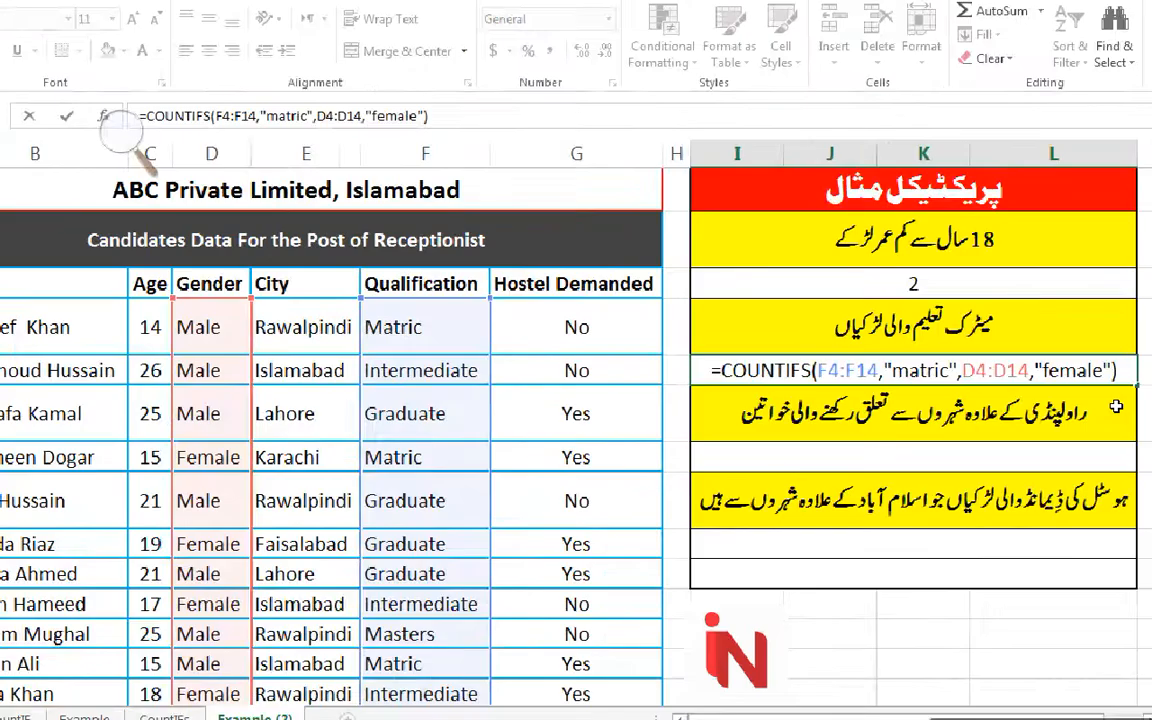
key(Return)
click(914, 382)
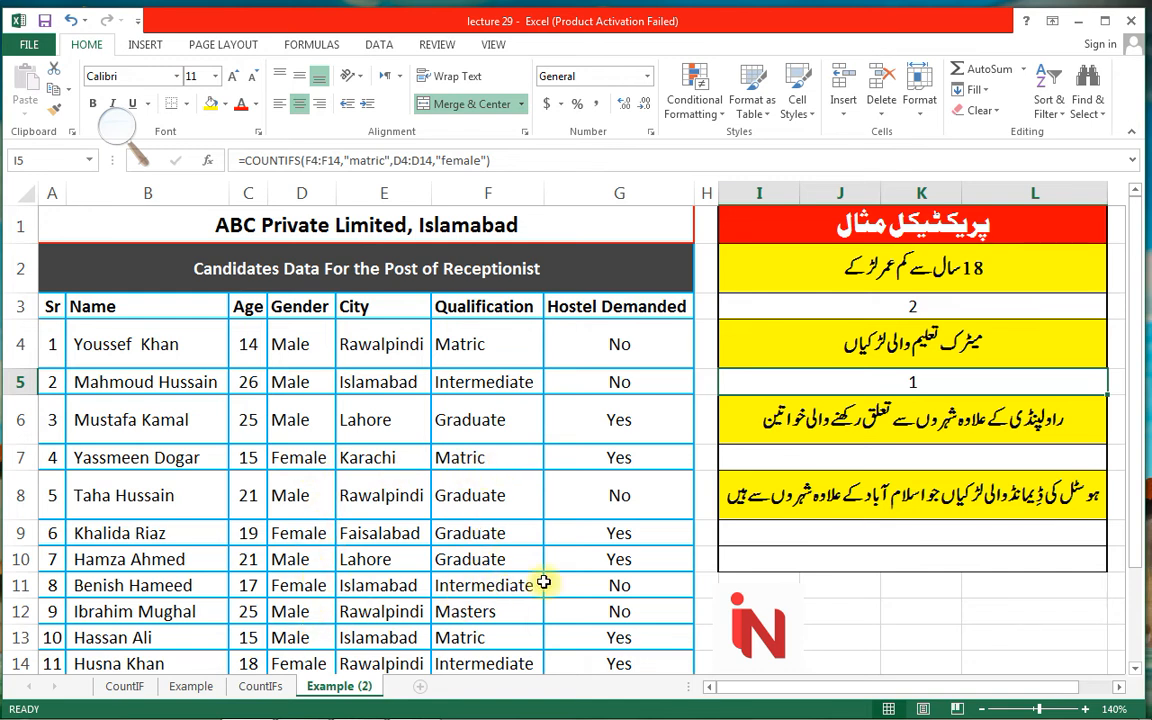
Step: Start a COUNTIFS formula in merged cell I7, under the heading for women from cities other than Rawalpindi
click(894, 459)
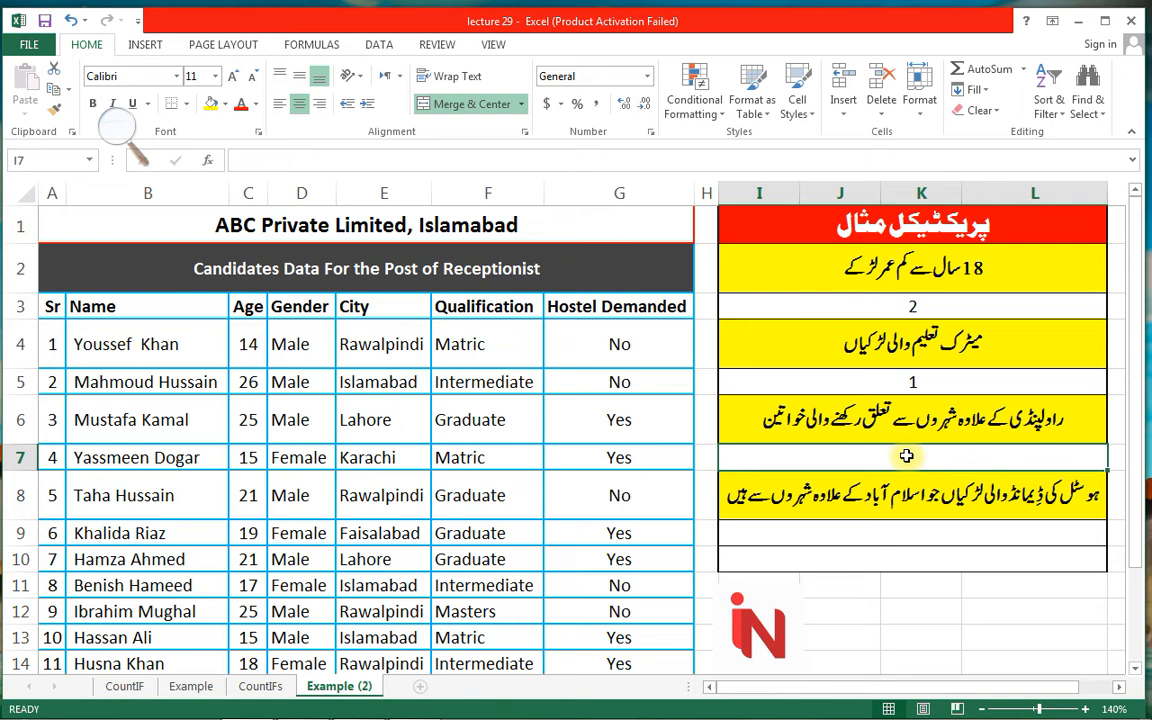
text(=coun)
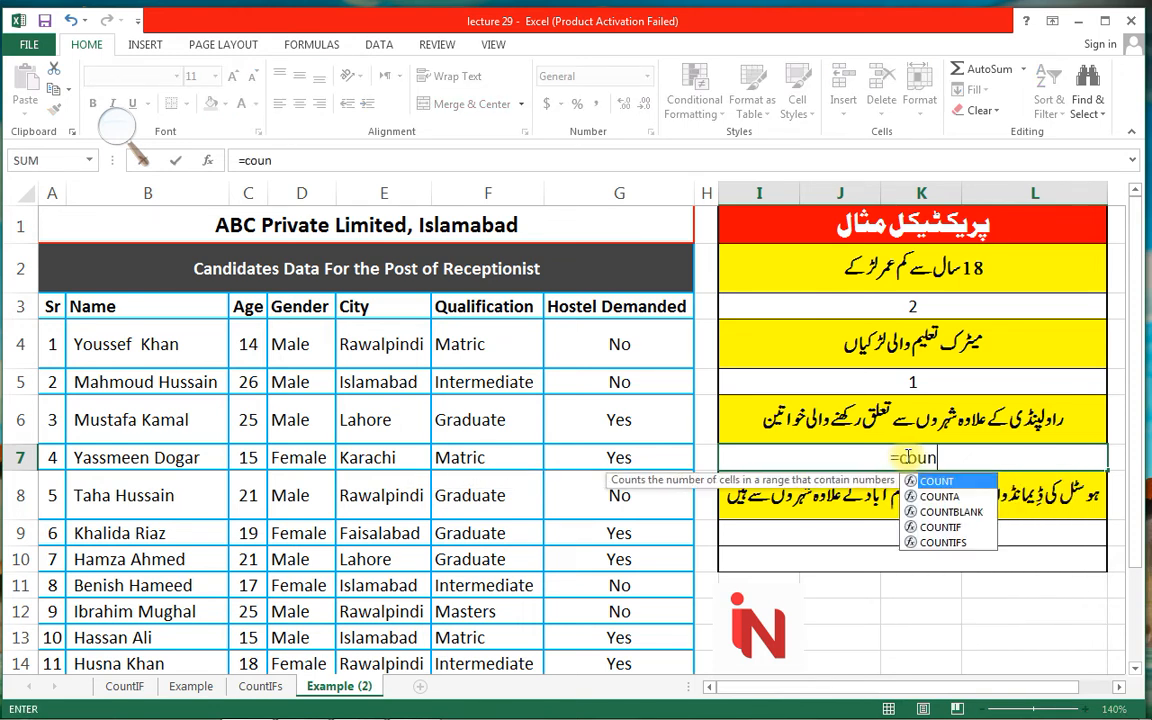
key(Down)
key(Down)
key(Down)
key(Down)
key(Tab)
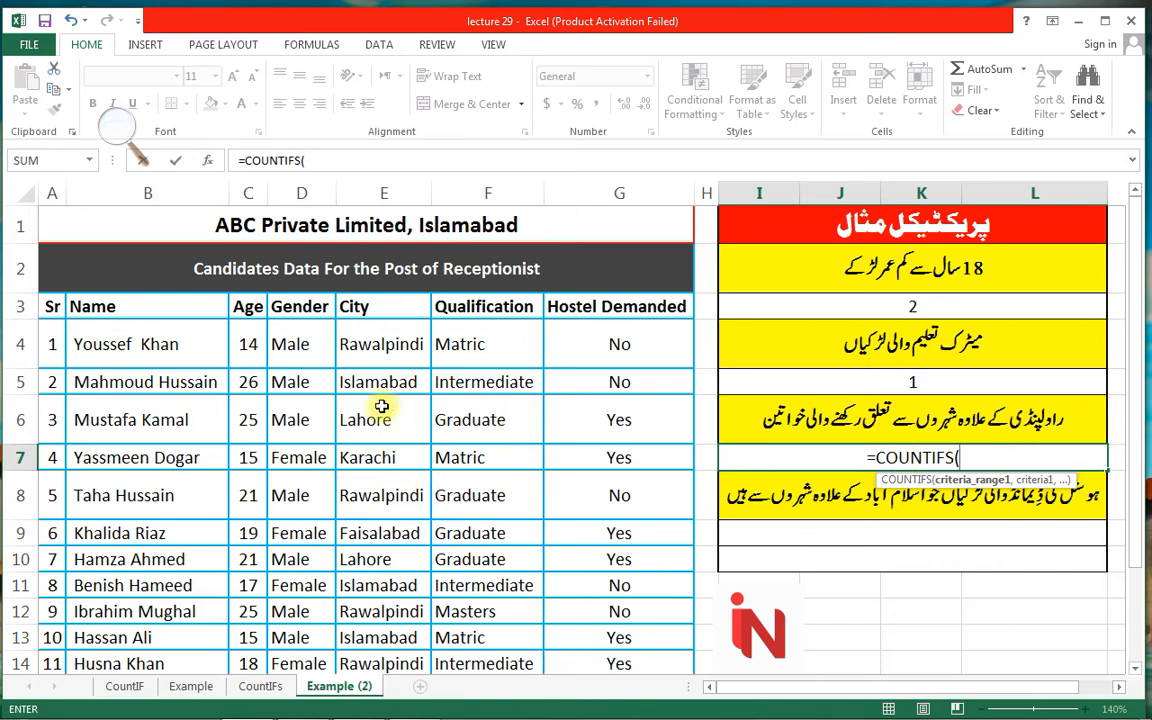
Step: Set the first condition of the I7 formula to the Gender range D4:D14 with the criterion "female"
drag(288, 336, 305, 662)
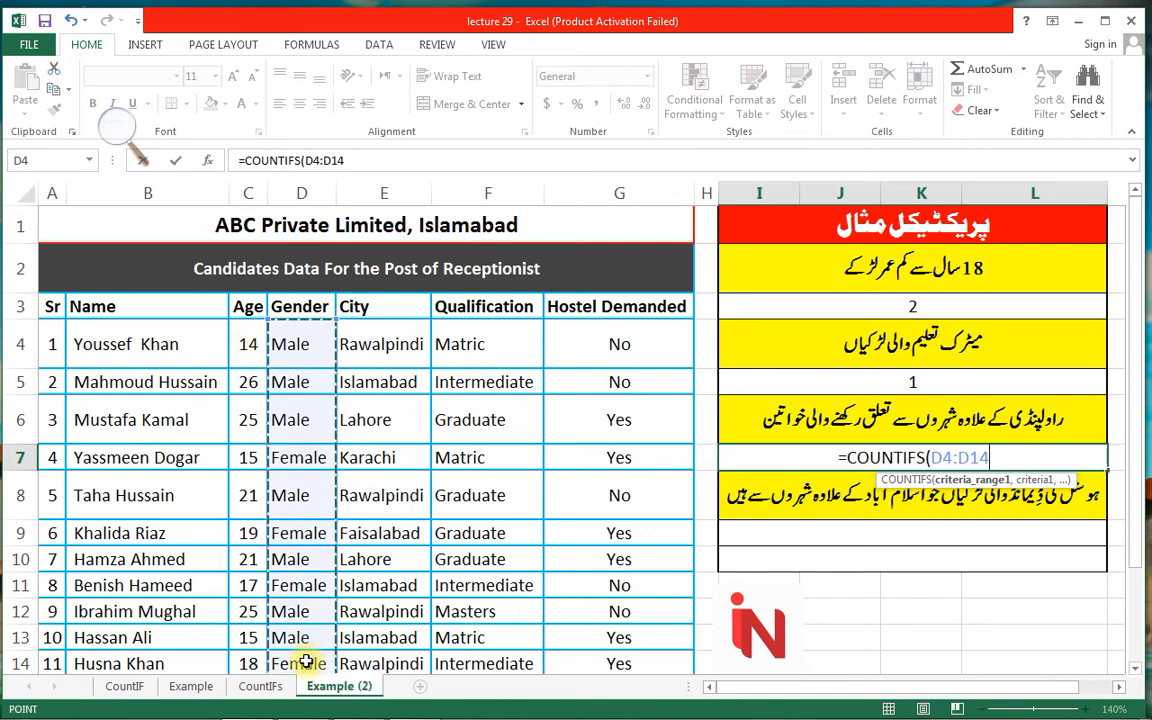
text(,"female")
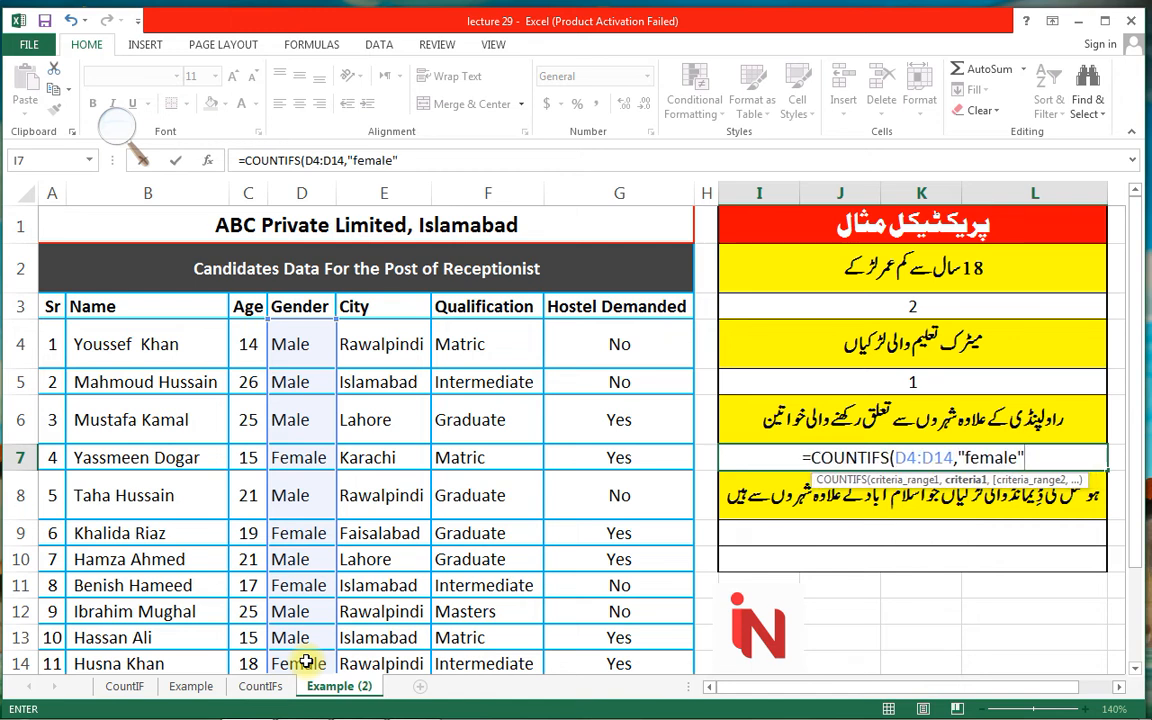
text(,)
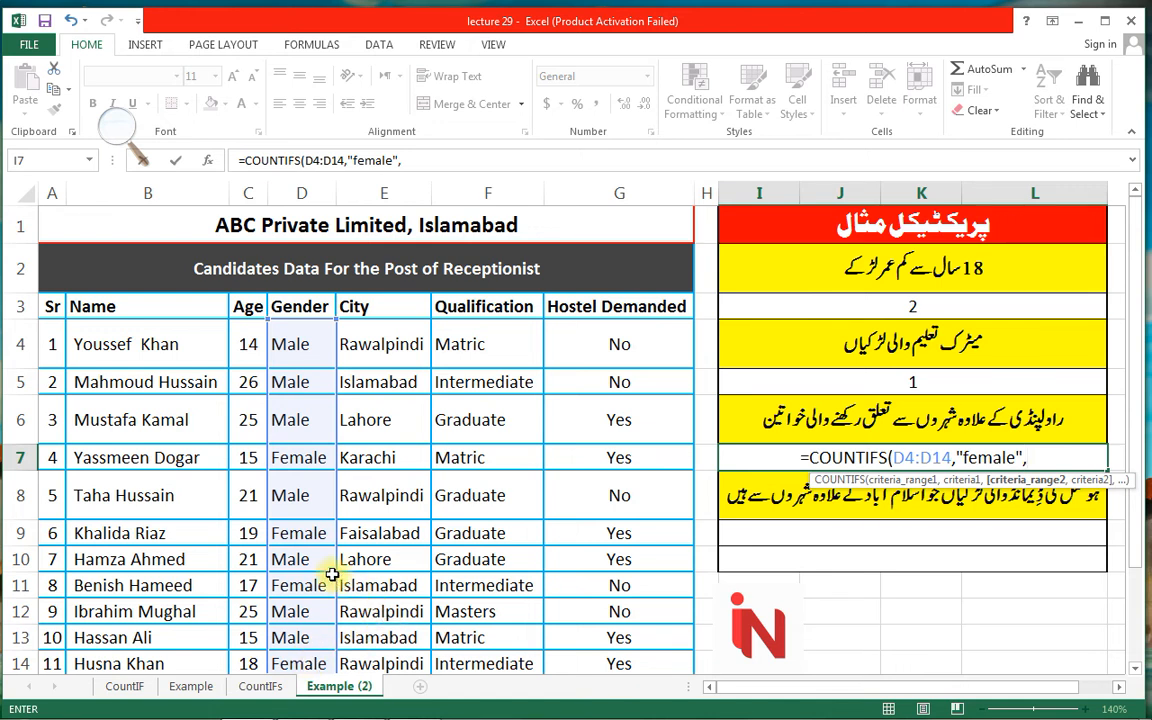
Step: Complete the I7 formula with the City range E4:E14 and the criterion "<>rawalpindi", and enter it
drag(378, 342, 389, 654)
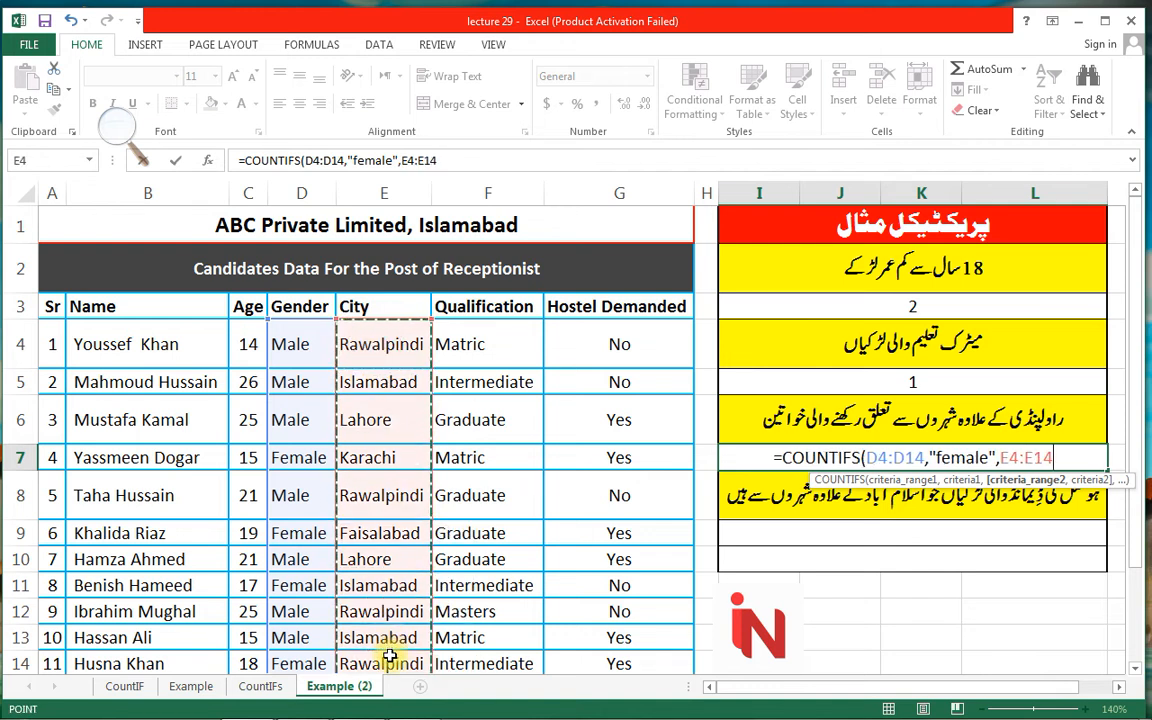
text(,")
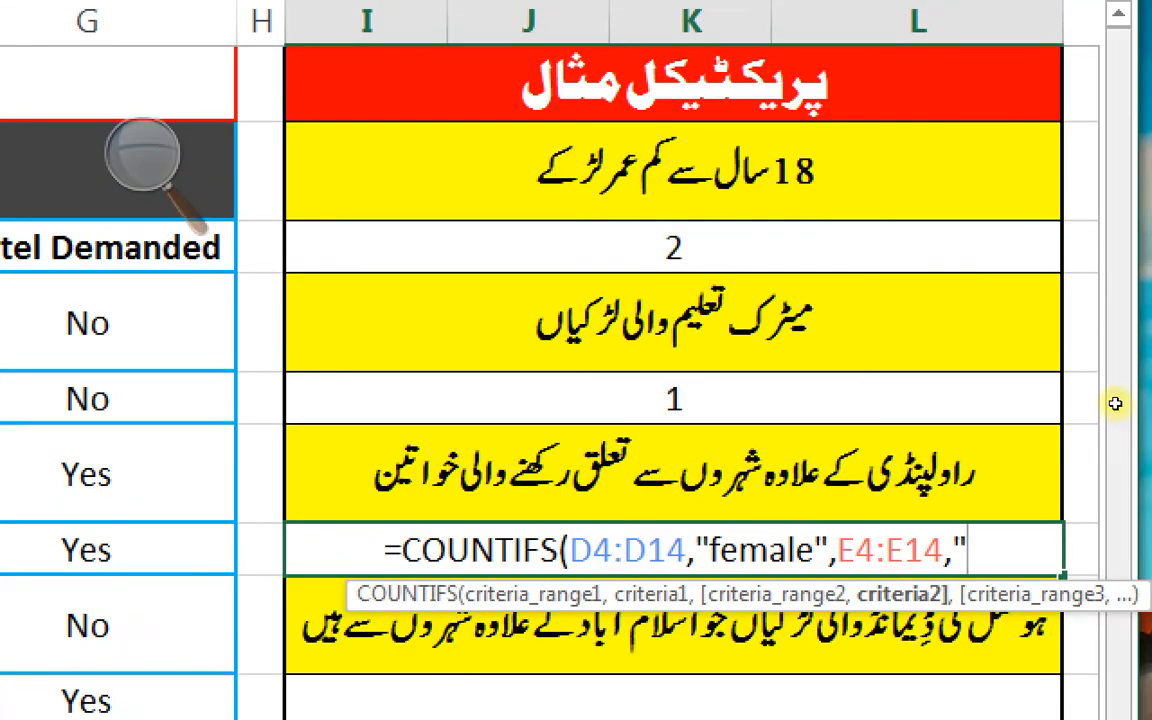
text(<>)
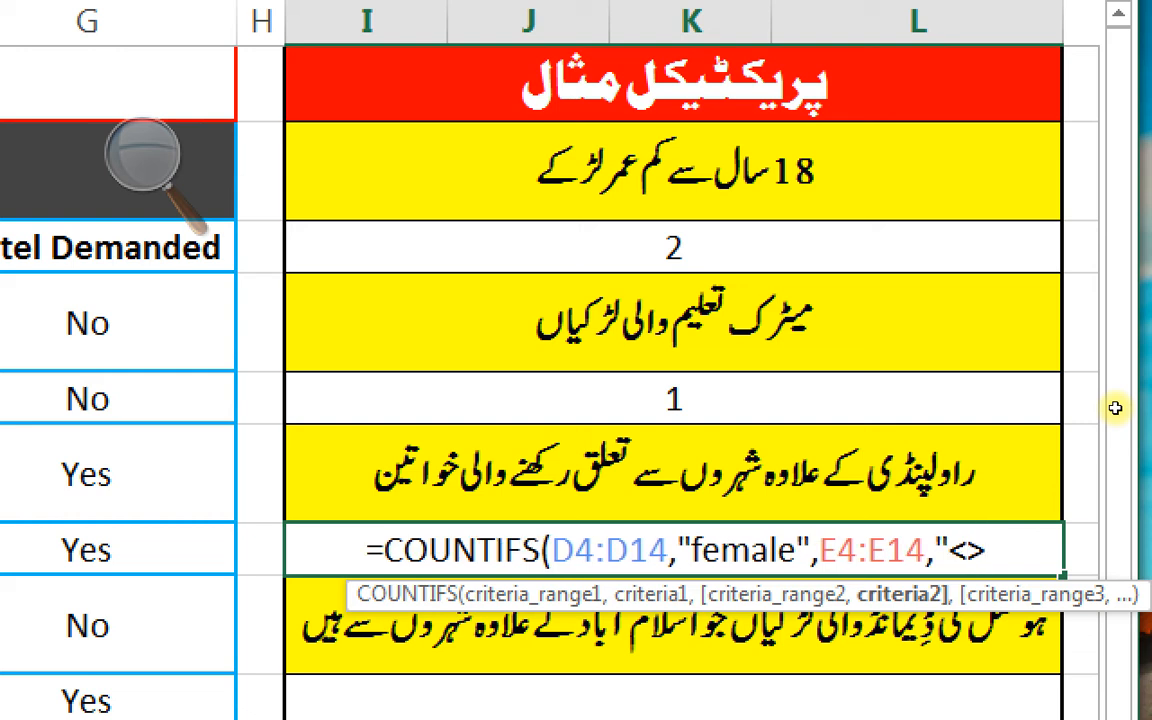
text(ra)
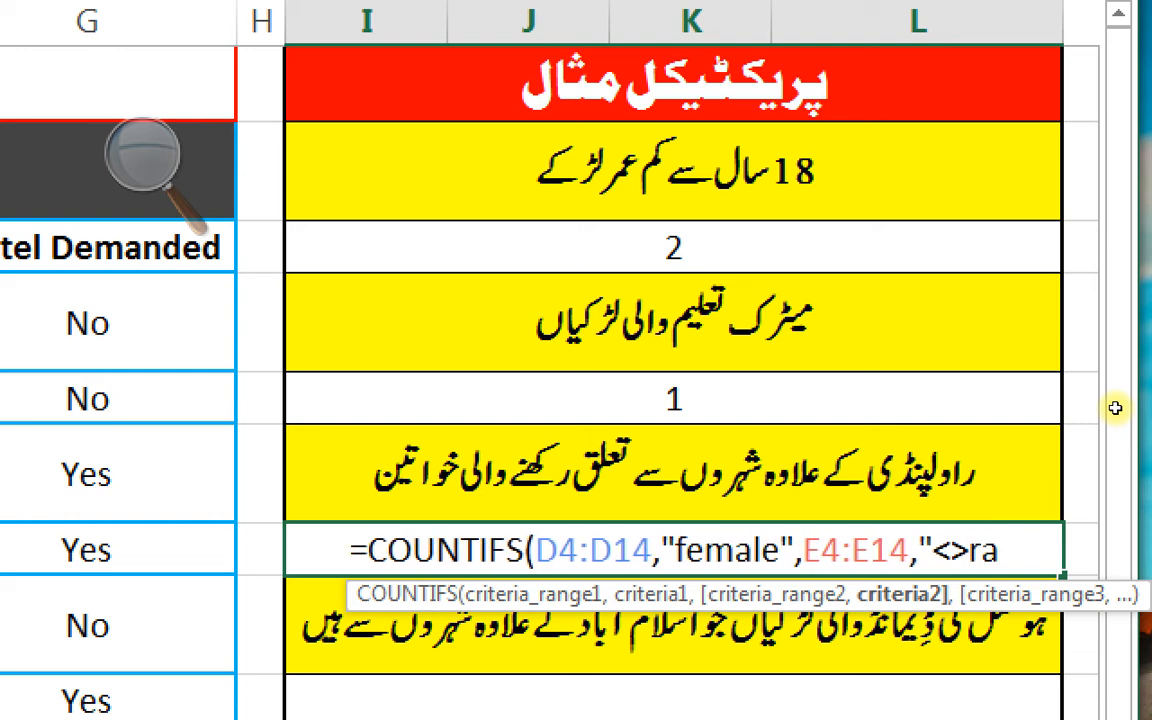
text(wal)
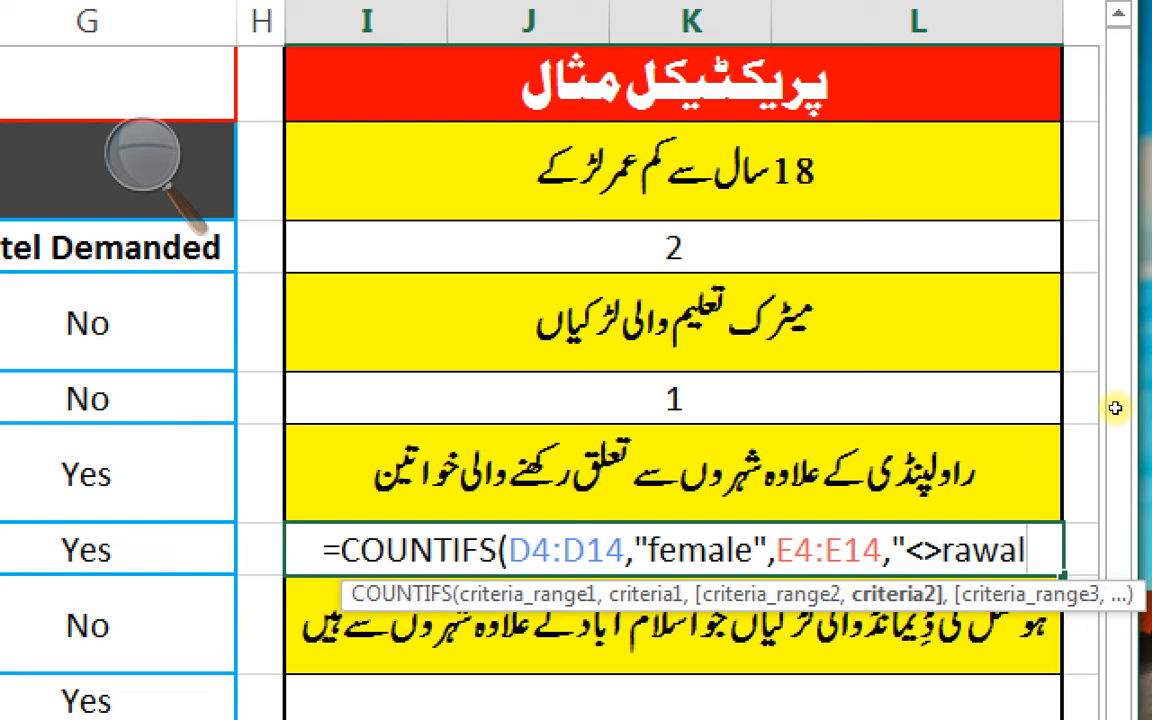
text(pindi")
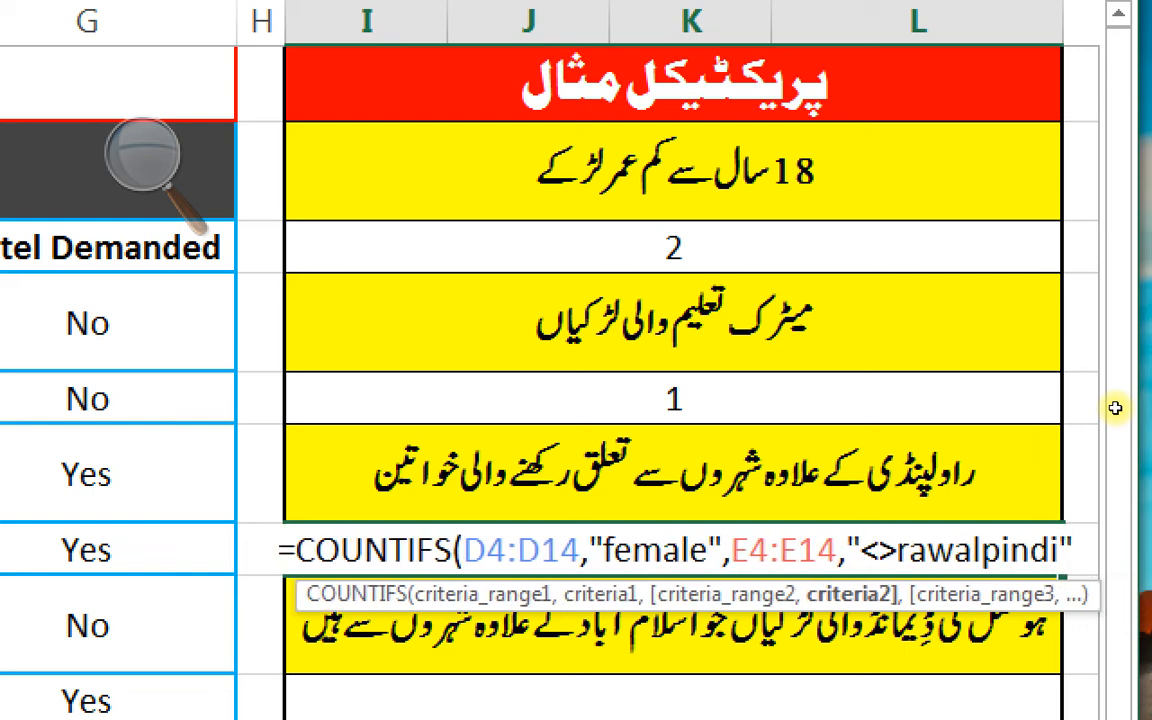
text())
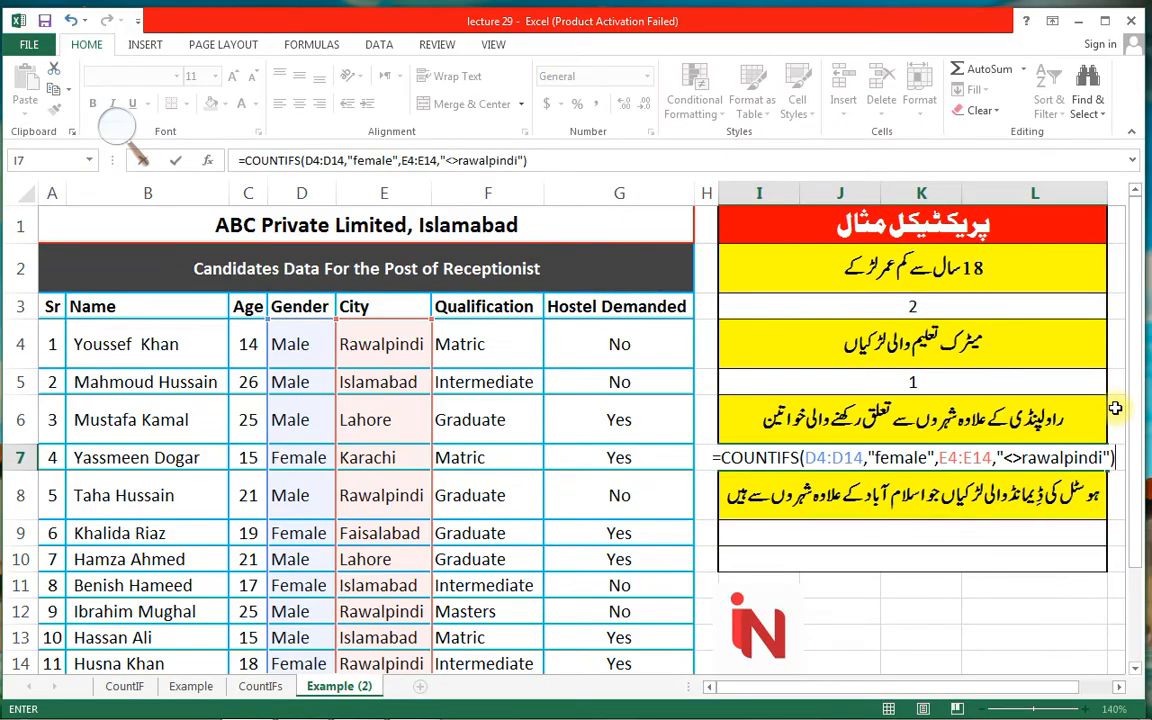
key(Return)
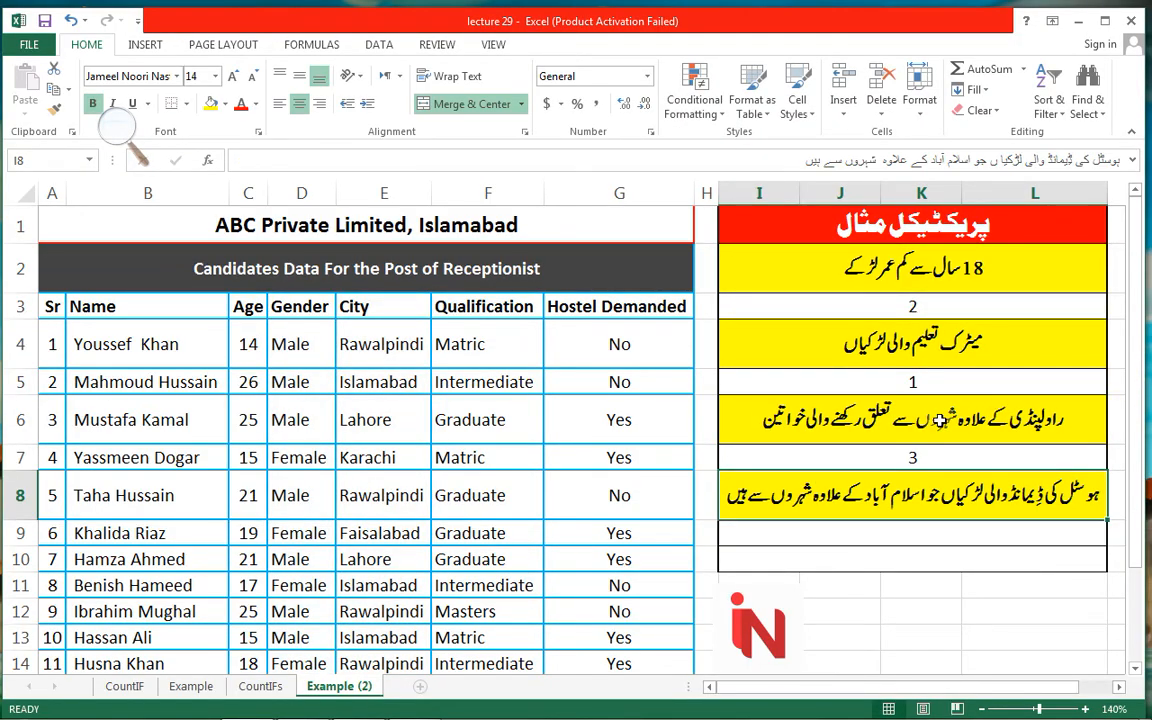
Step: Review the I7 formula and check its count against the gender and city entries of the female candidates
click(881, 460)
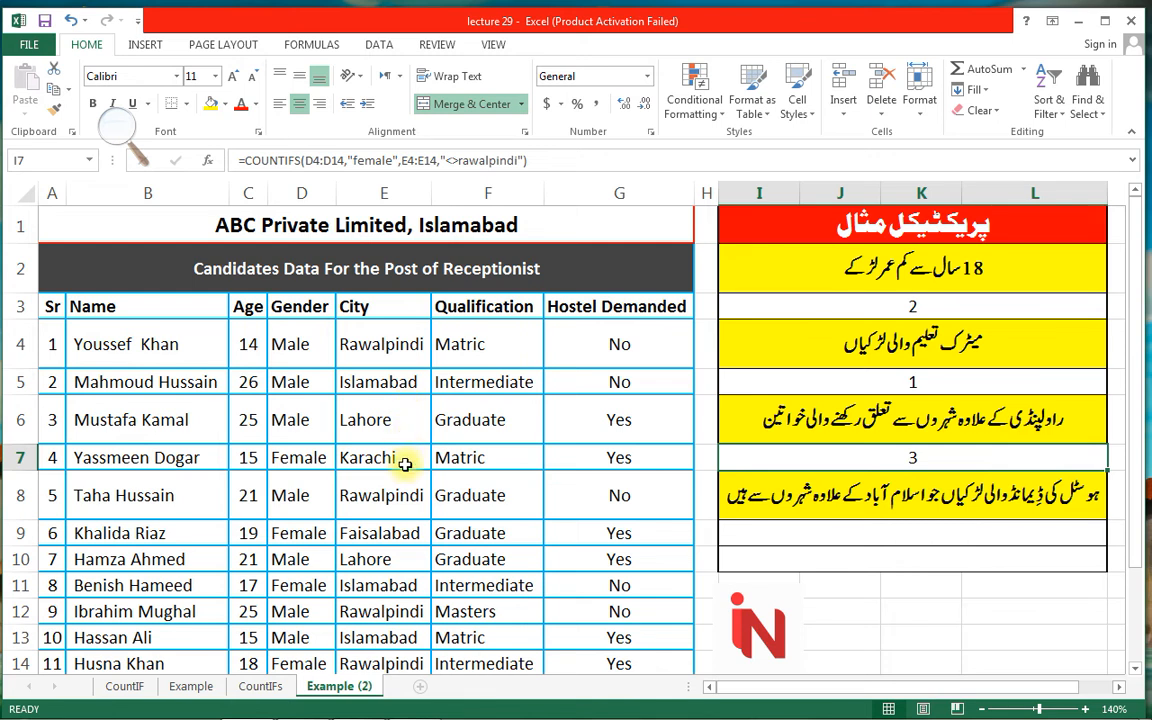
click(300, 457)
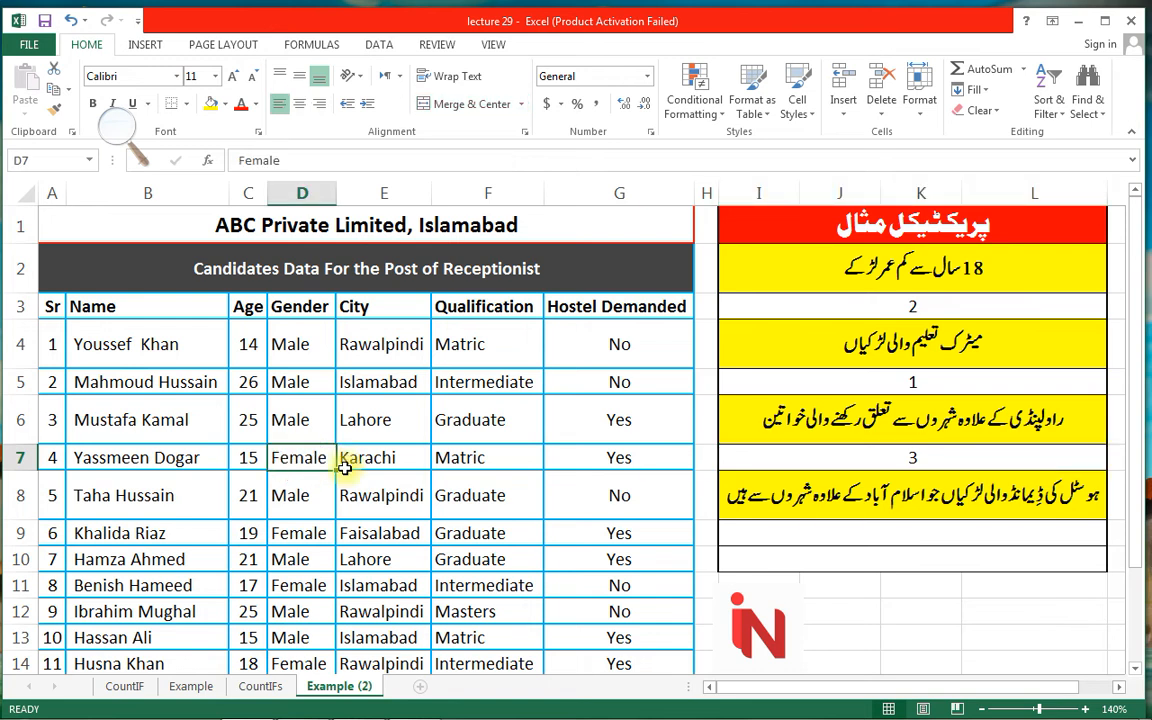
click(360, 531)
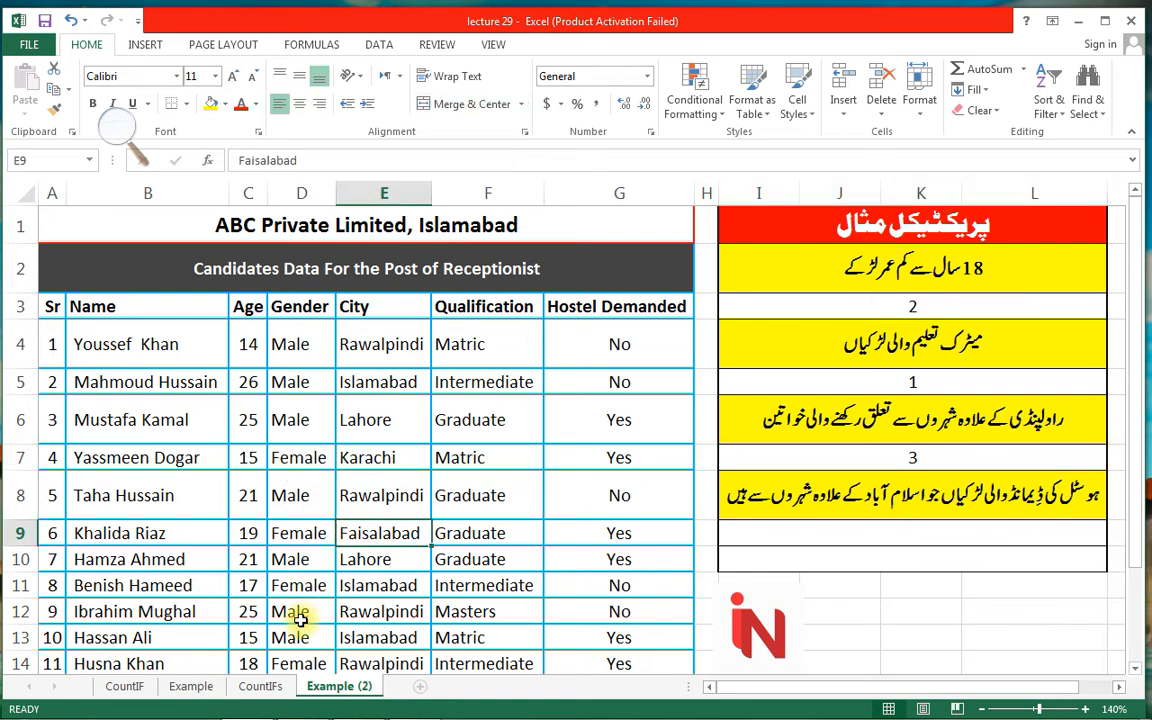
scroll(300, 620, down, 1)
click(381, 476)
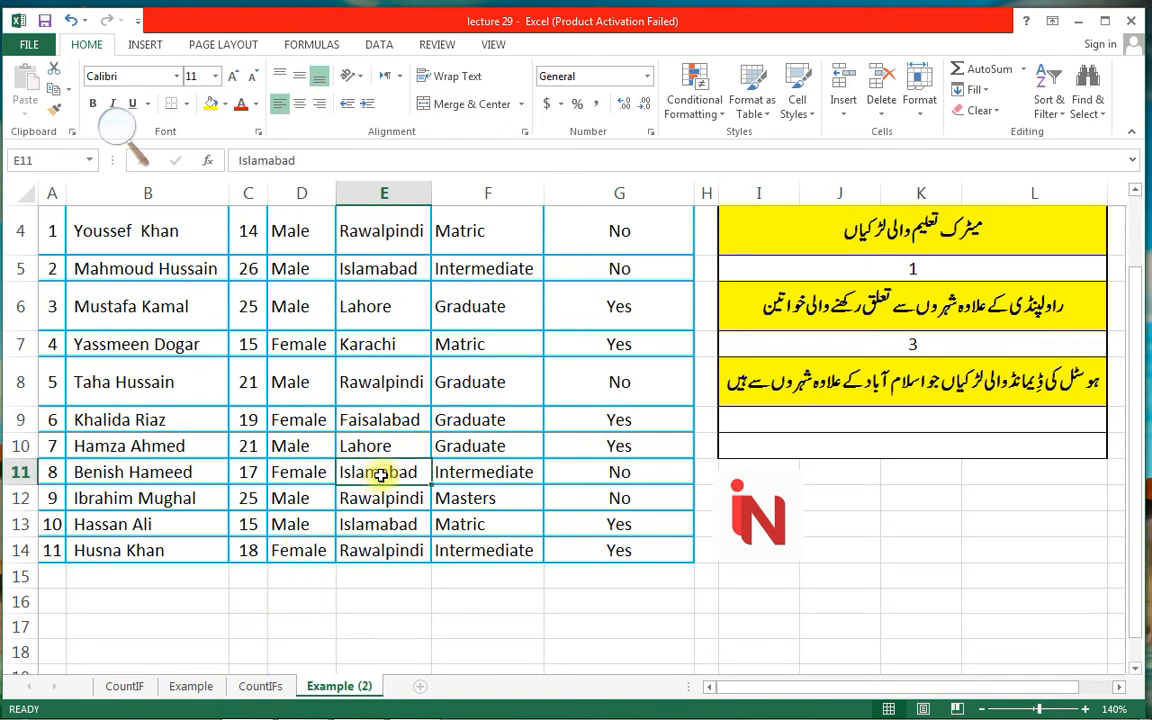
Step: Start a COUNTIFS formula in merged cell I9, under the heading for hostel-demanding girls from cities other than Islamabad
scroll(380, 473, up, 1)
click(915, 532)
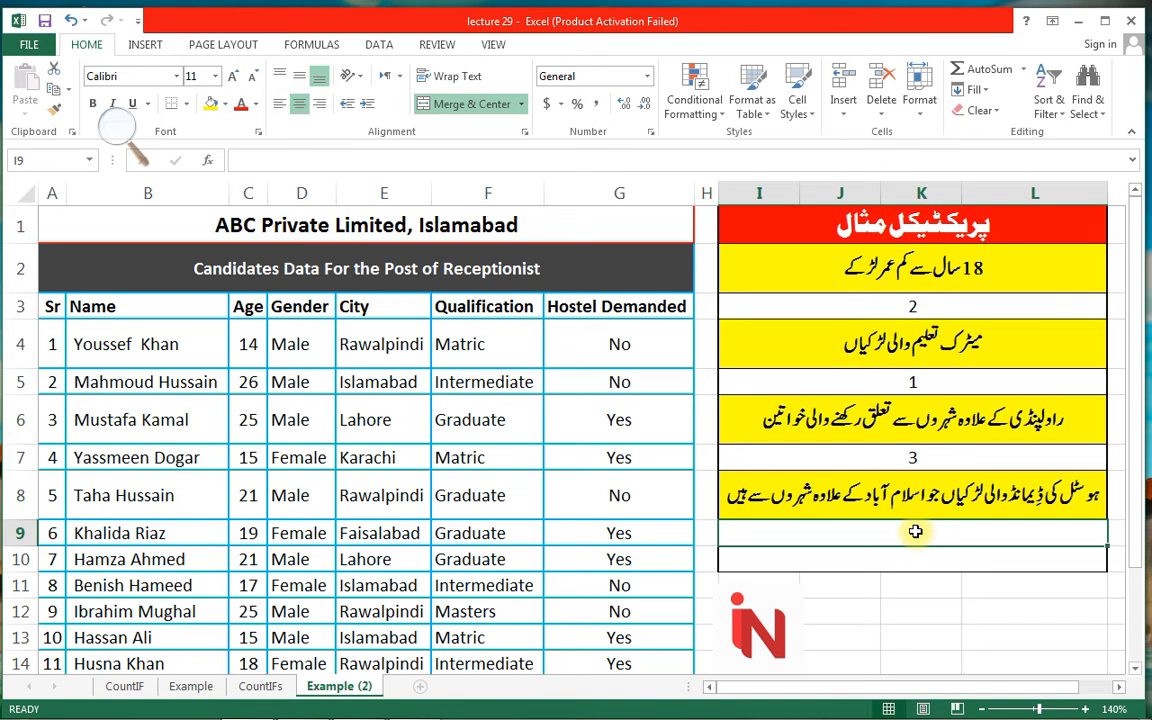
text(=coun)
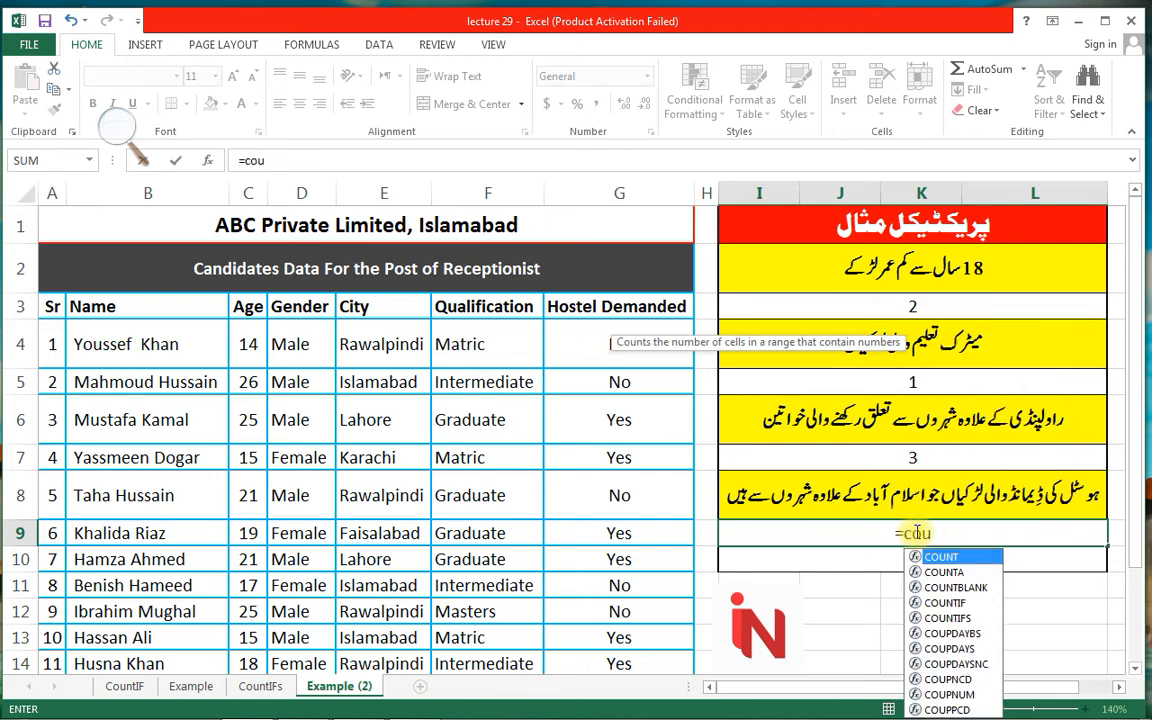
key(Down)
key(Down)
key(Down)
key(Down)
key(Tab)
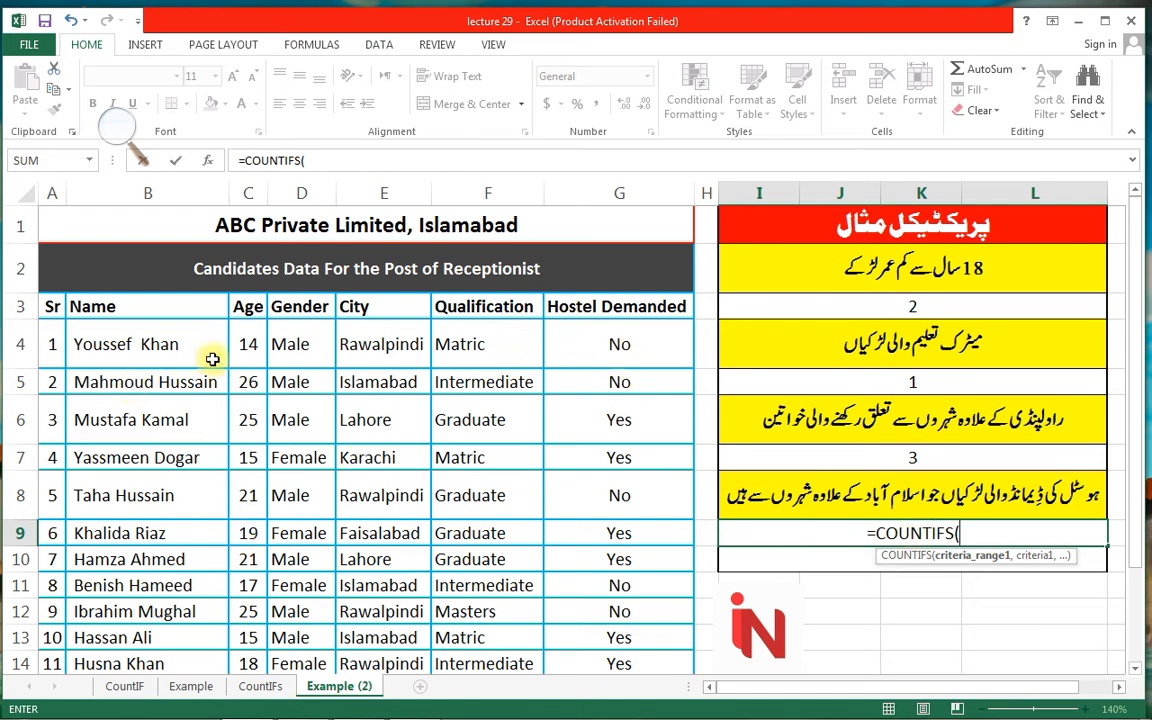
Step: Set the first condition of the I9 formula to the Gender range D4:D14 with the criterion "female"
drag(283, 344, 313, 670)
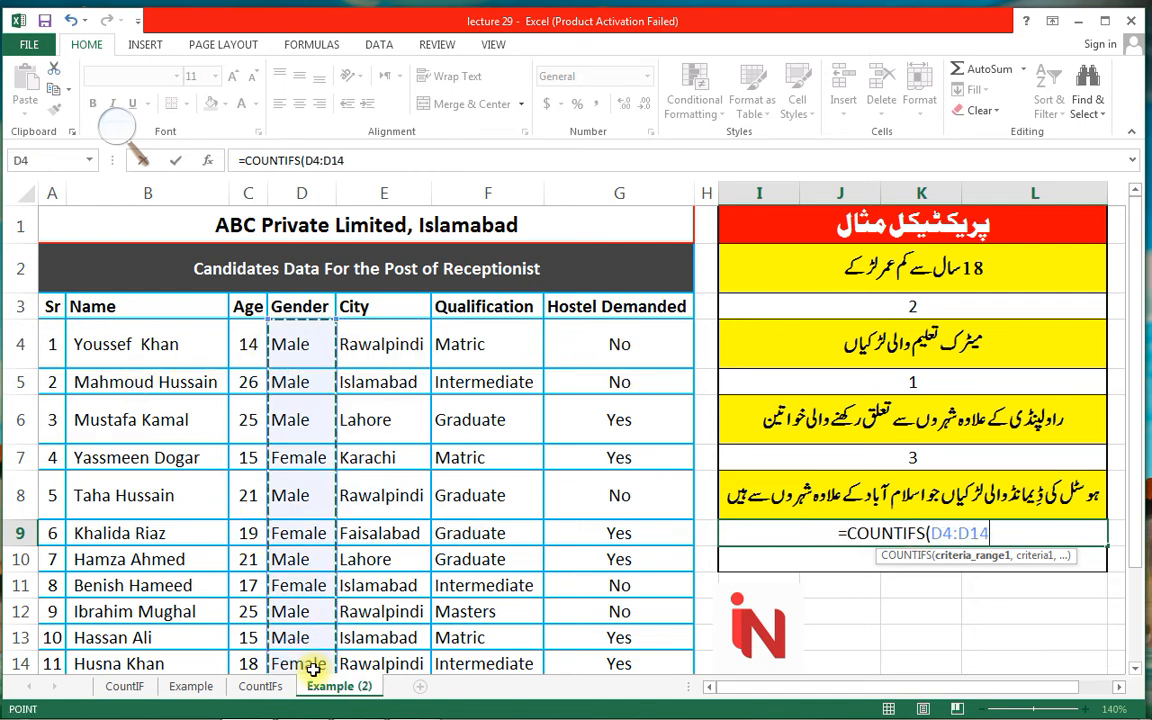
text(,"female")
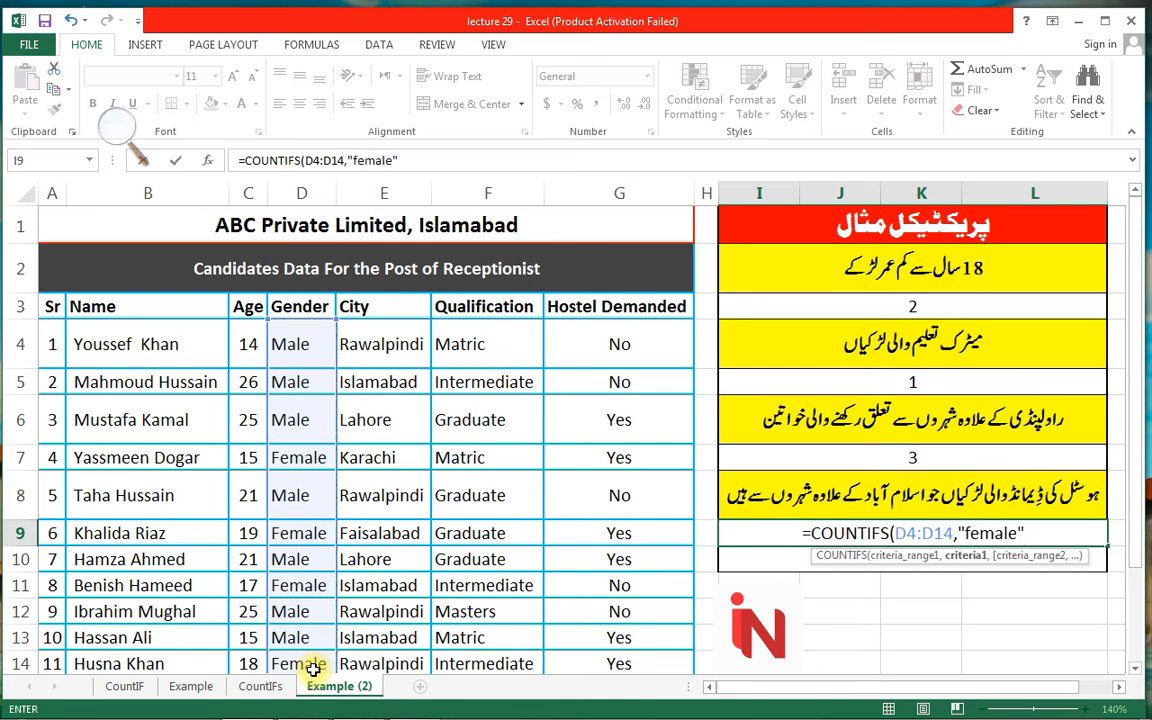
text(,)
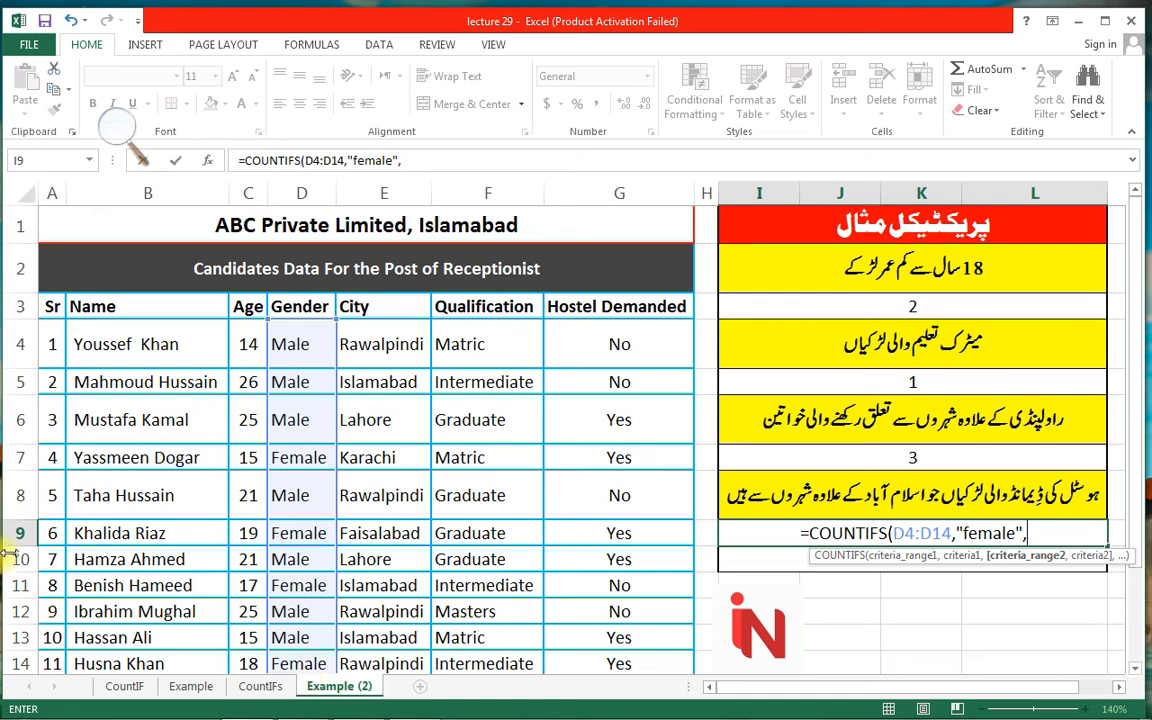
Step: Add the City range E4:E14 as the second criteria range of the I9 formula and begin its text criterion
click(375, 342)
drag(388, 479, 381, 667)
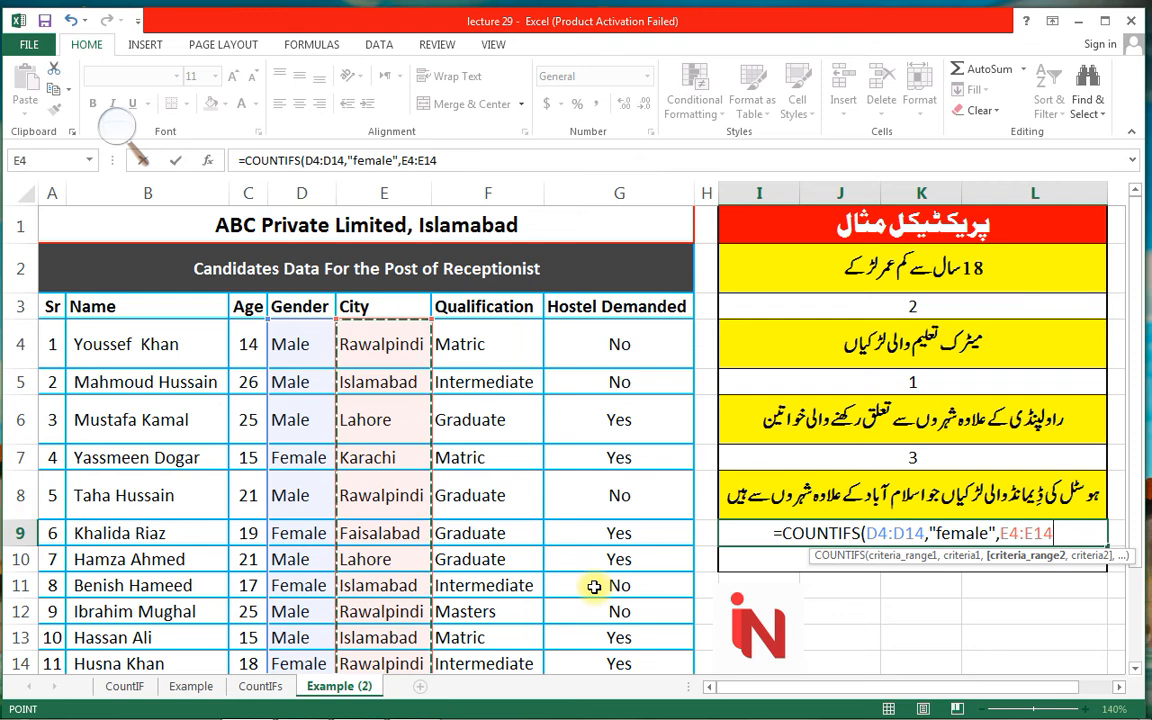
text(,")
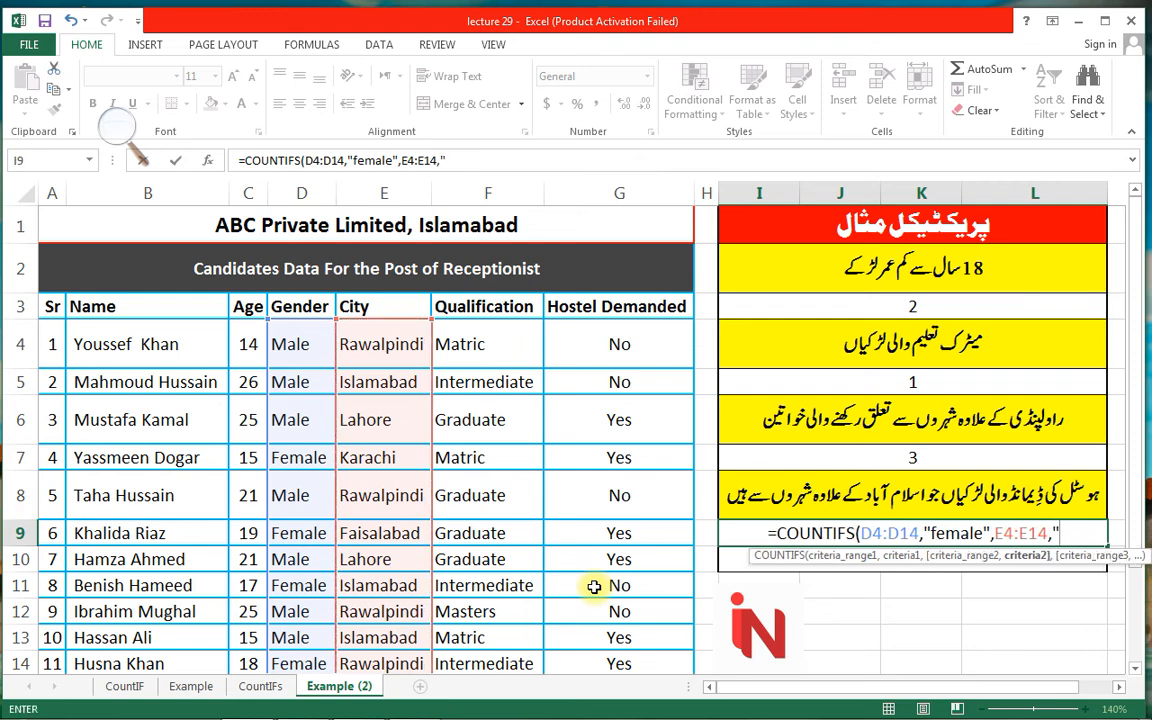